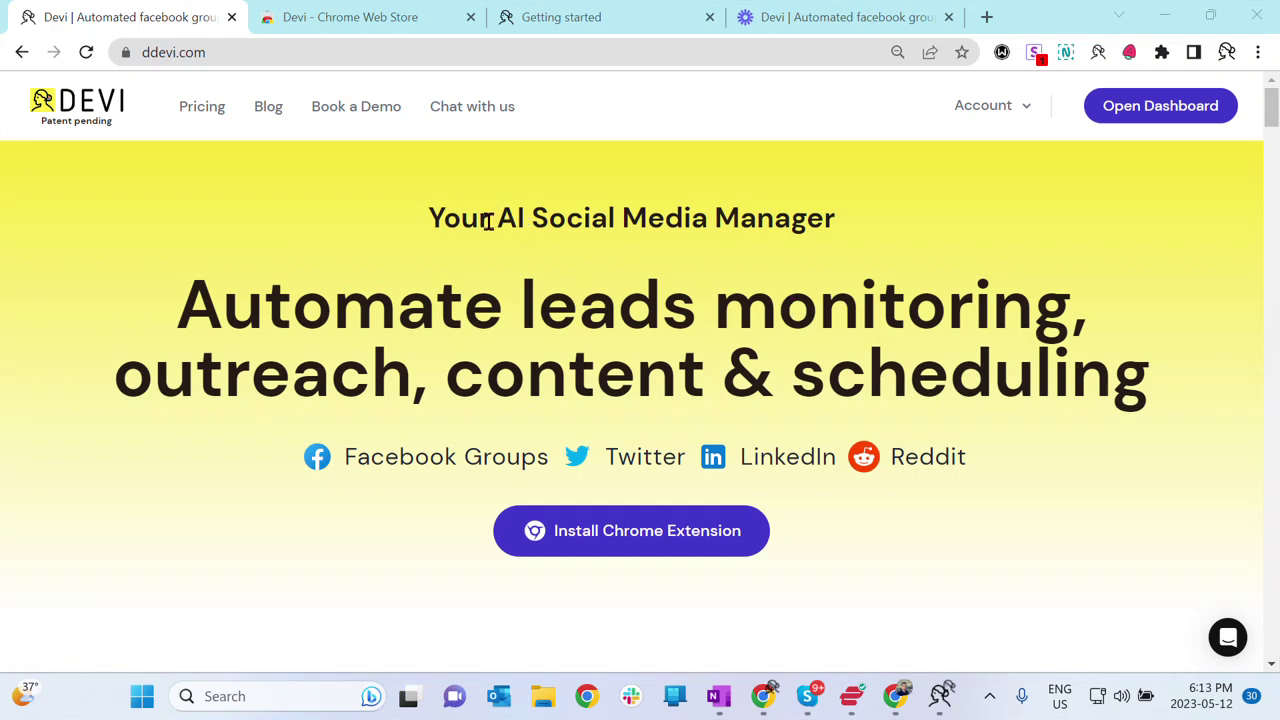
- Highlight the AI Social Media Manager tagline and the 'leads' and 'outreach' headline words
{"action": "left_click_drag", "start_coordinate": [497, 220], "coordinate": [832, 210]}
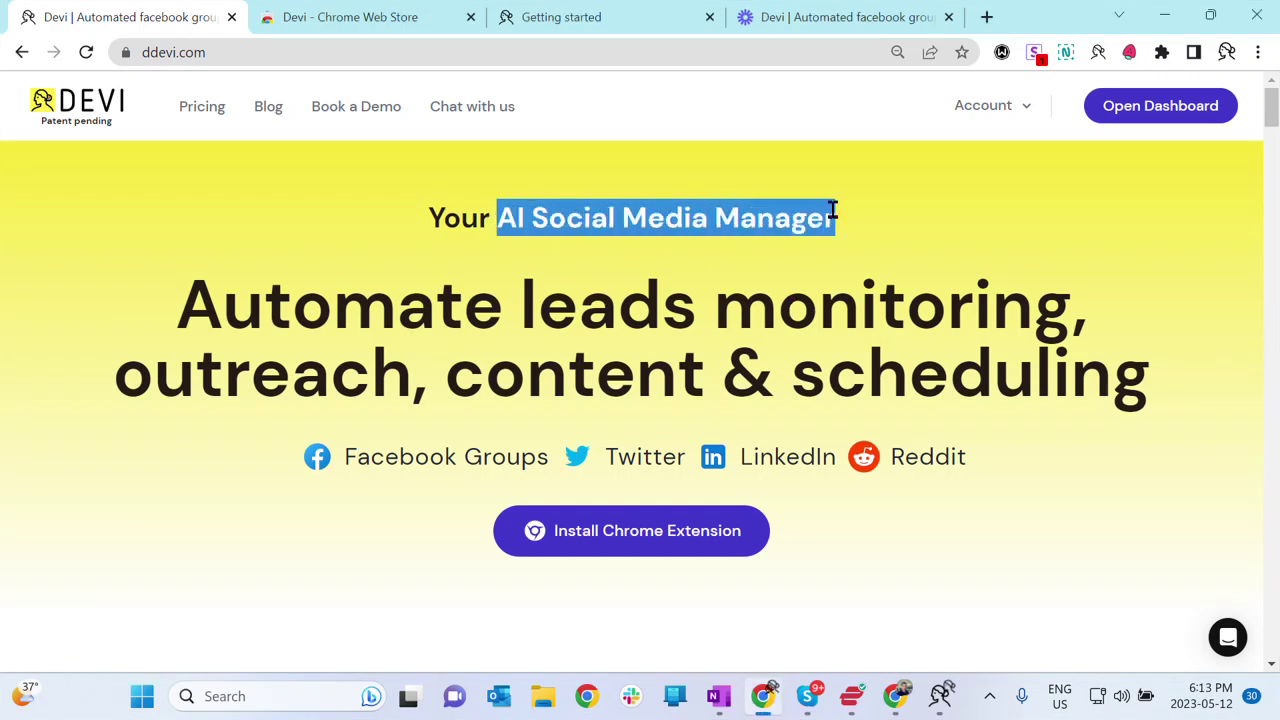
{"action": "left_click", "coordinate": [757, 270]}
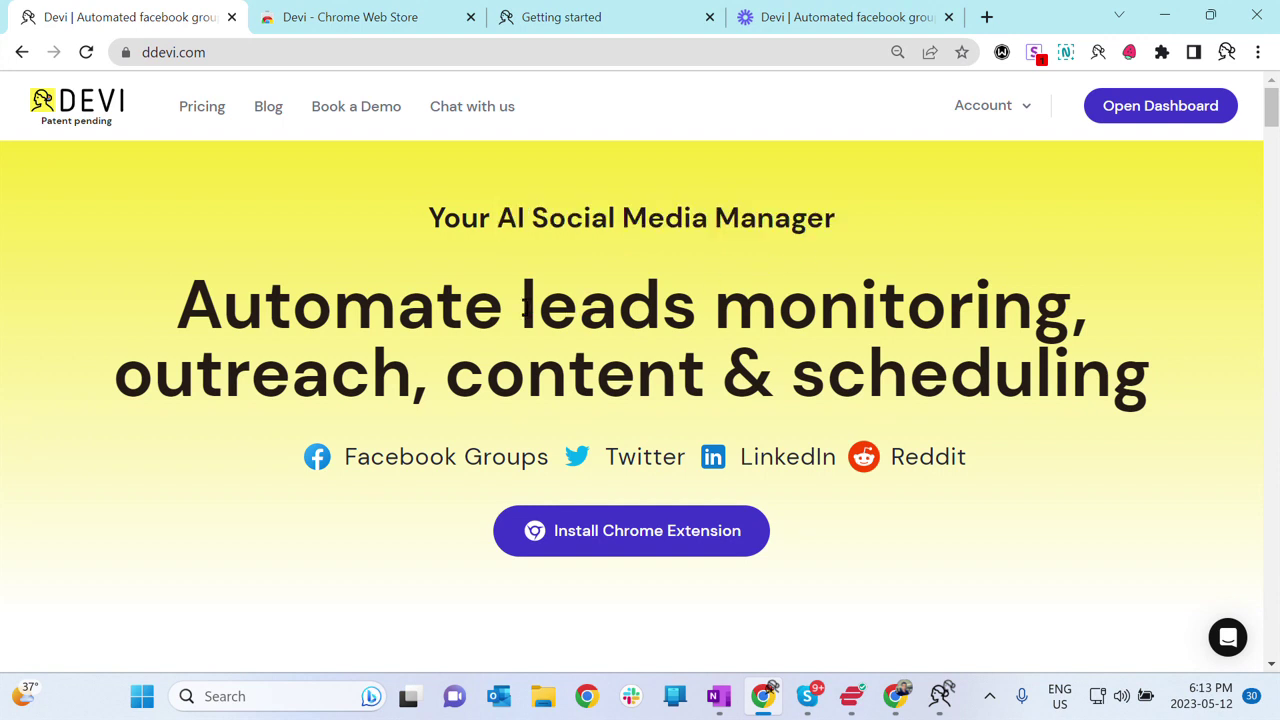
{"action": "left_click_drag", "start_coordinate": [525, 308], "coordinate": [712, 313]}
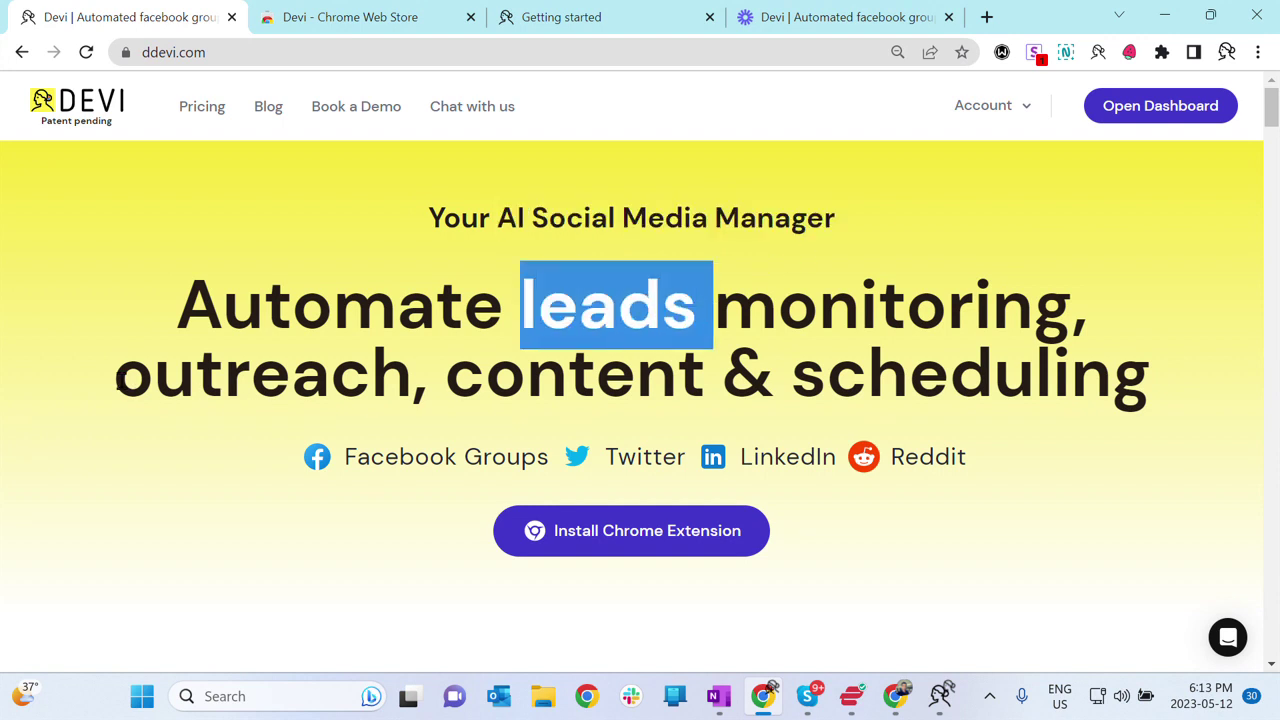
{"action": "left_click_drag", "start_coordinate": [118, 378], "coordinate": [405, 383]}
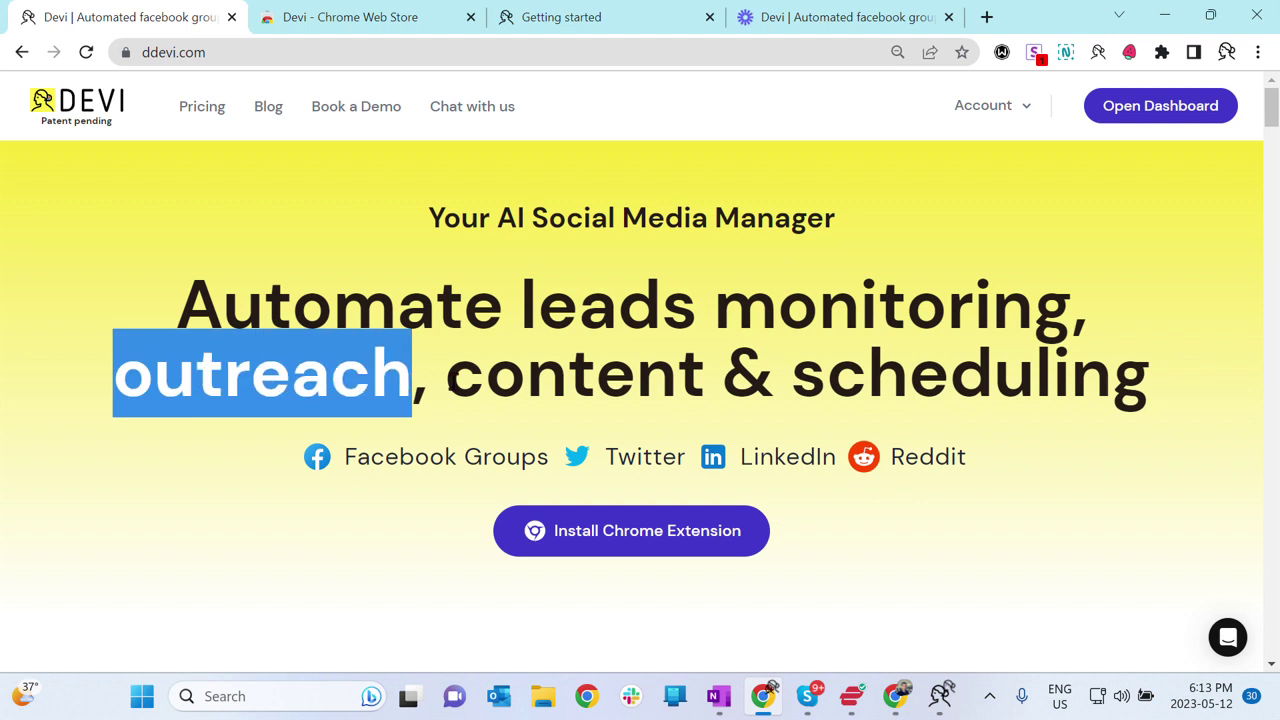
{"action": "left_click", "coordinate": [452, 381]}
- Highlight 'content & scheduling', then go via the Chrome Web Store tab to the Getting started page
{"action": "left_click_drag", "start_coordinate": [450, 380], "coordinate": [1147, 374]}
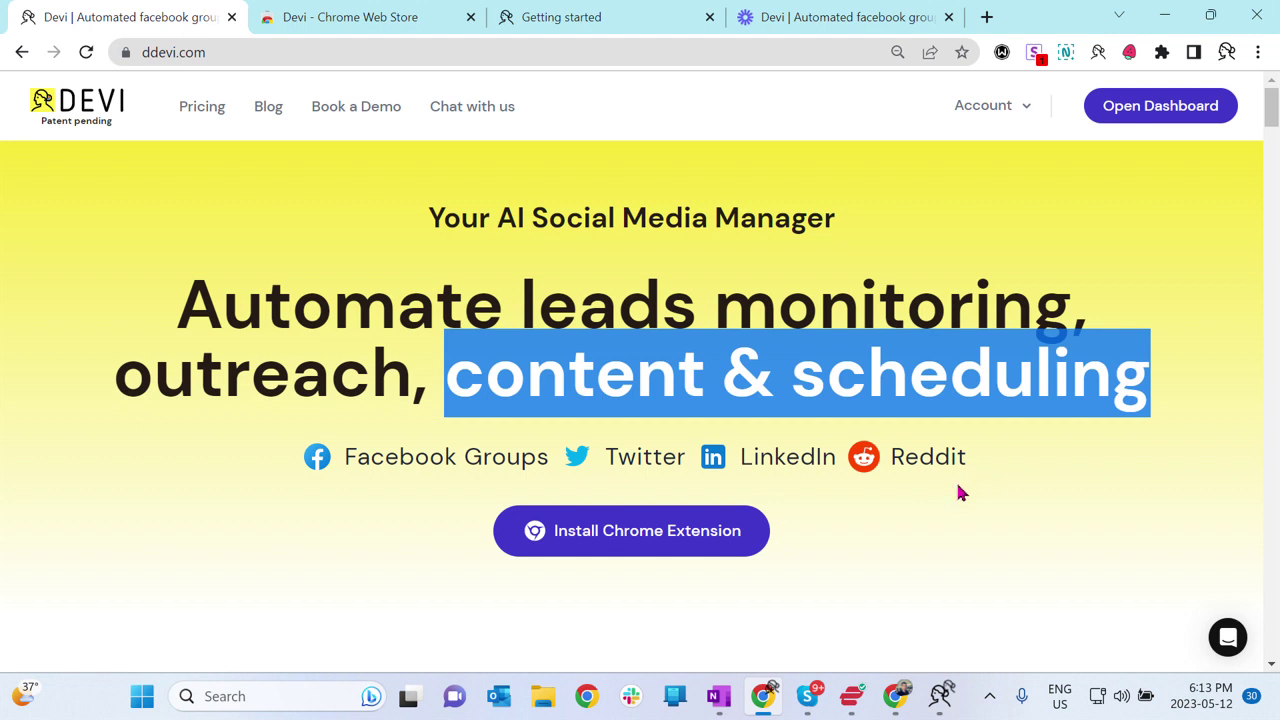
{"action": "left_click", "coordinate": [789, 591]}
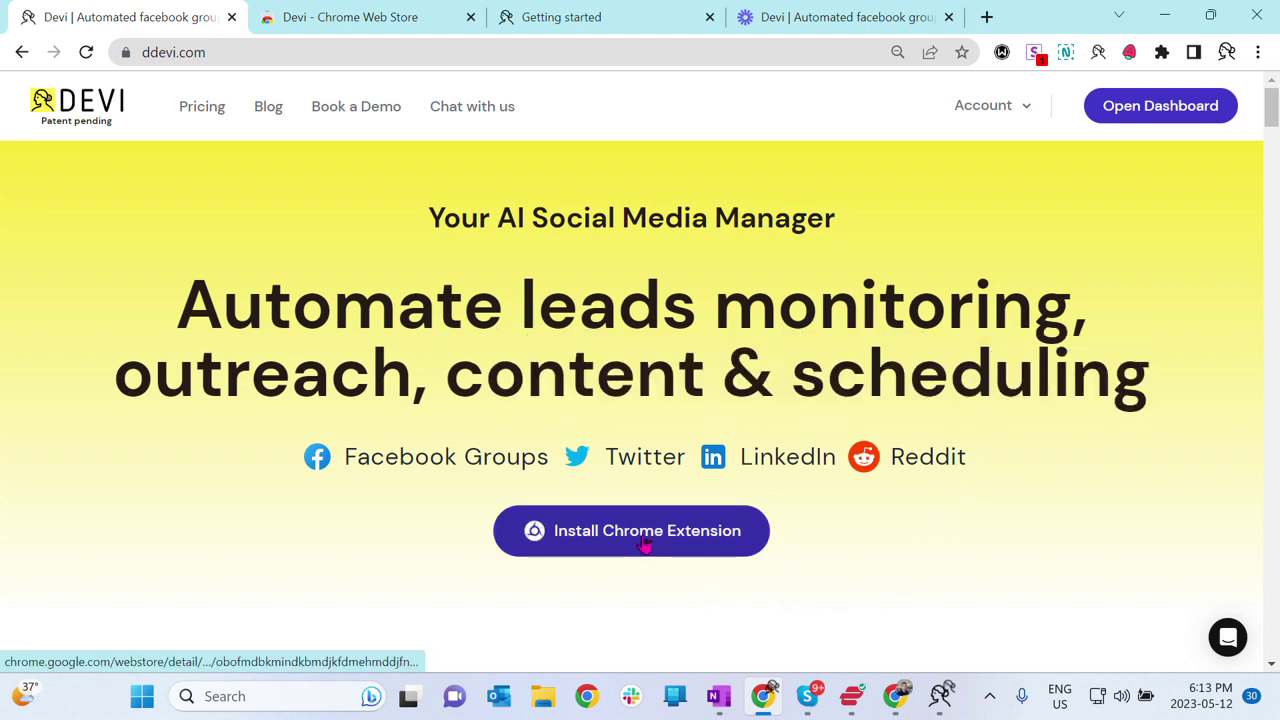
{"action": "left_click", "coordinate": [350, 20]}
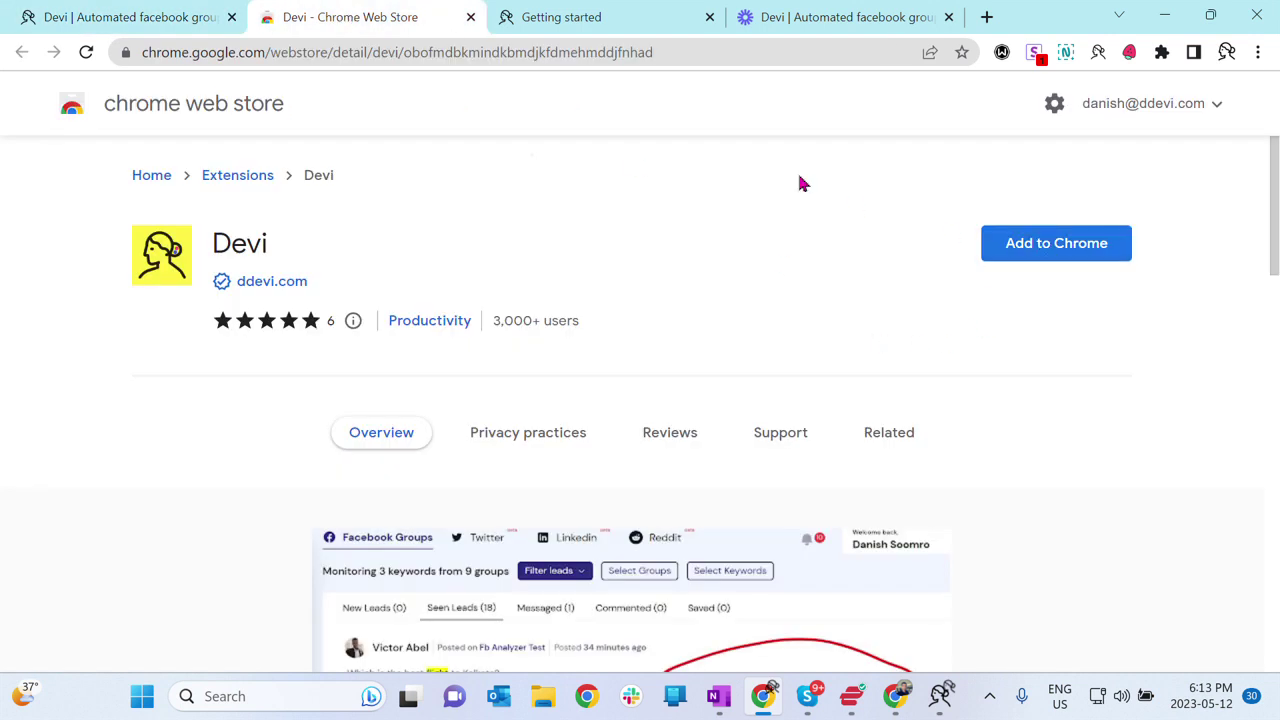
{"action": "left_click", "coordinate": [618, 18]}
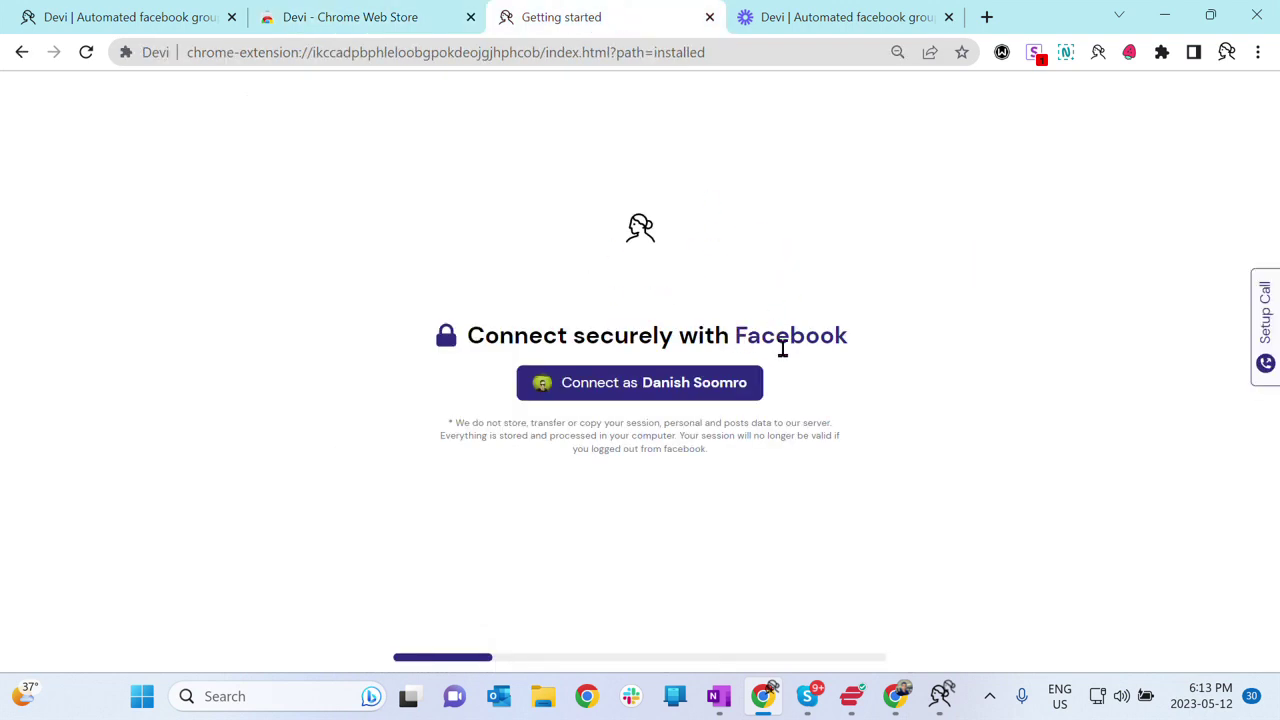
- Connect the Facebook account and review the example lines in the business description
{"action": "left_click", "coordinate": [659, 400]}
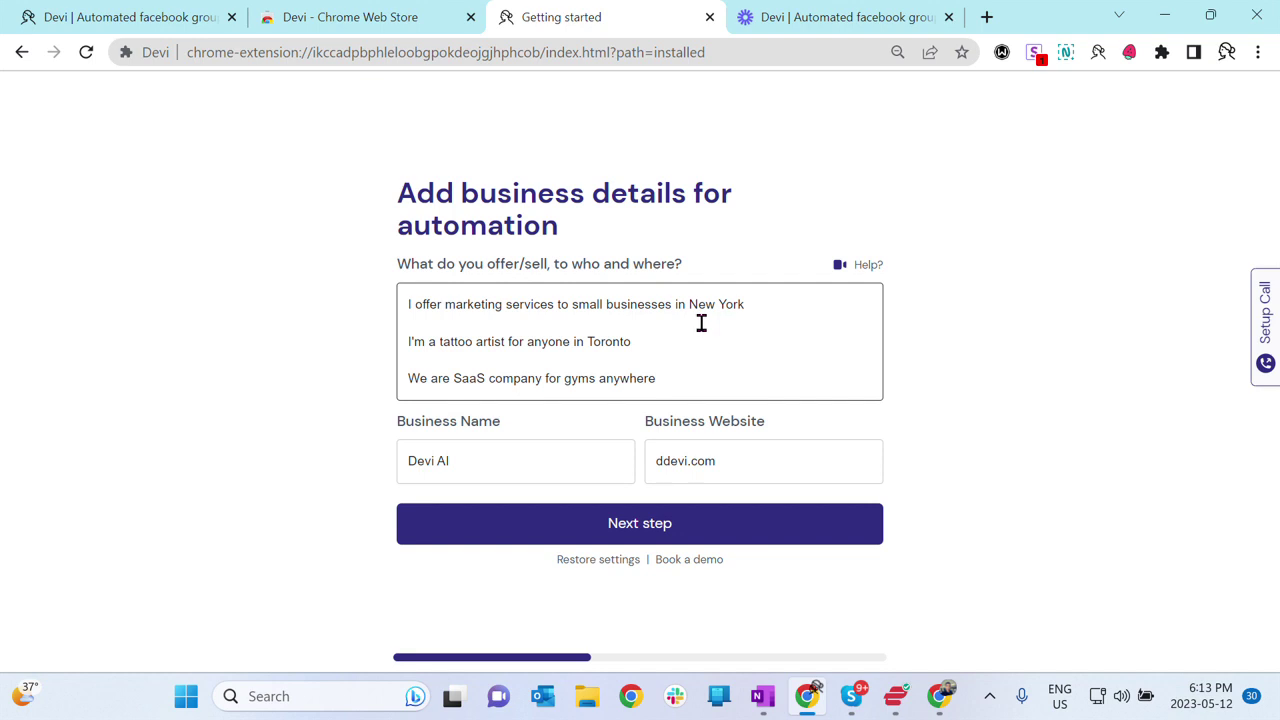
{"action": "left_click", "coordinate": [408, 320]}
{"action": "left_click_drag", "start_coordinate": [413, 318], "coordinate": [790, 320]}
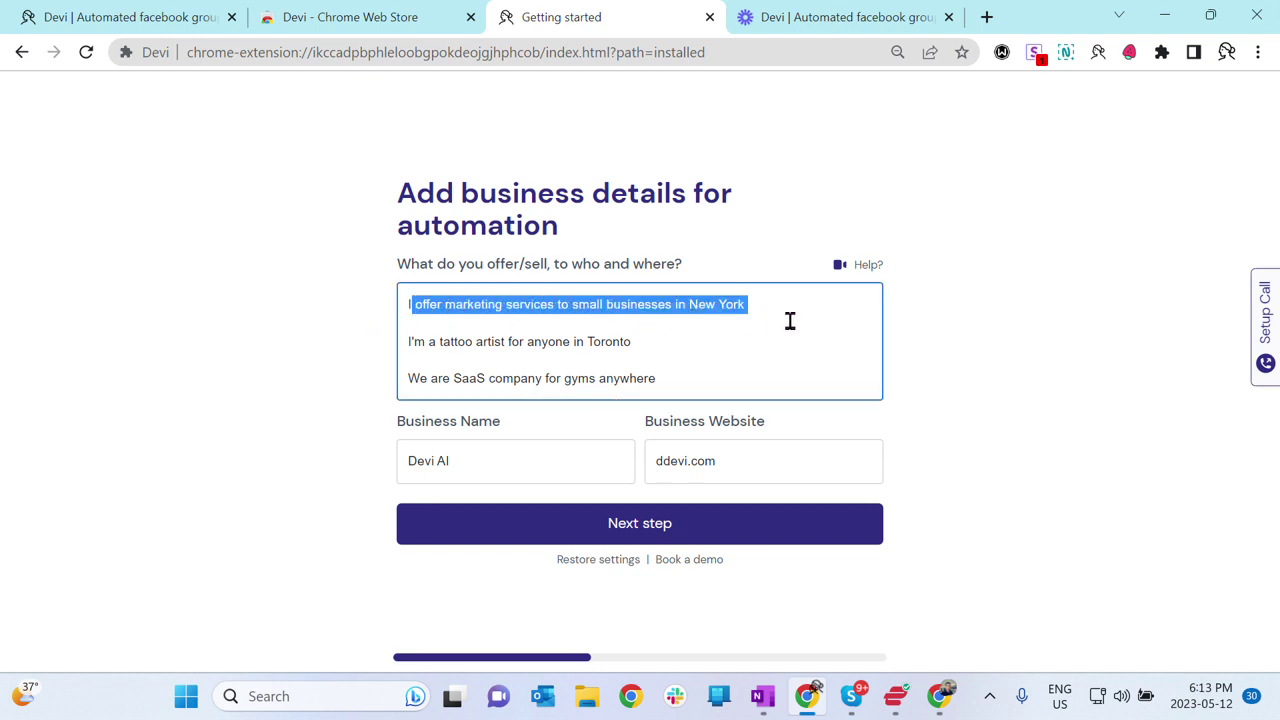
{"action": "left_click", "coordinate": [790, 320]}
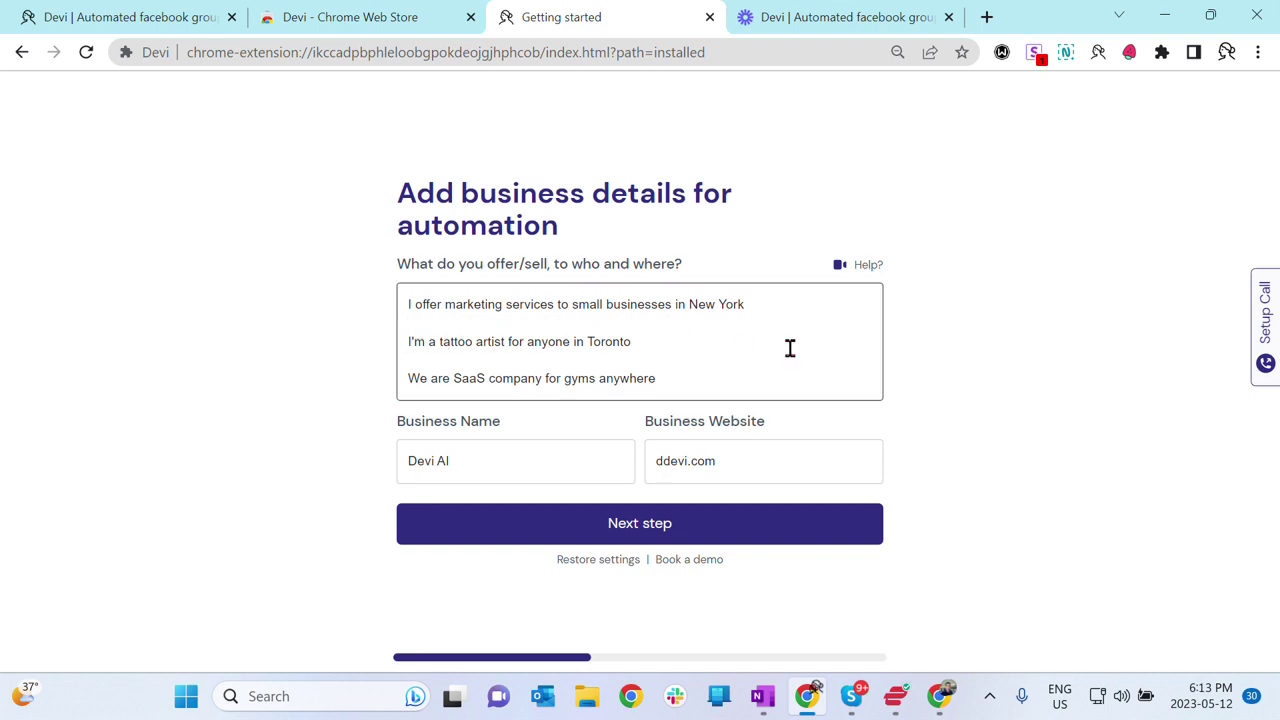
{"action": "left_click_drag", "start_coordinate": [669, 340], "coordinate": [363, 331]}
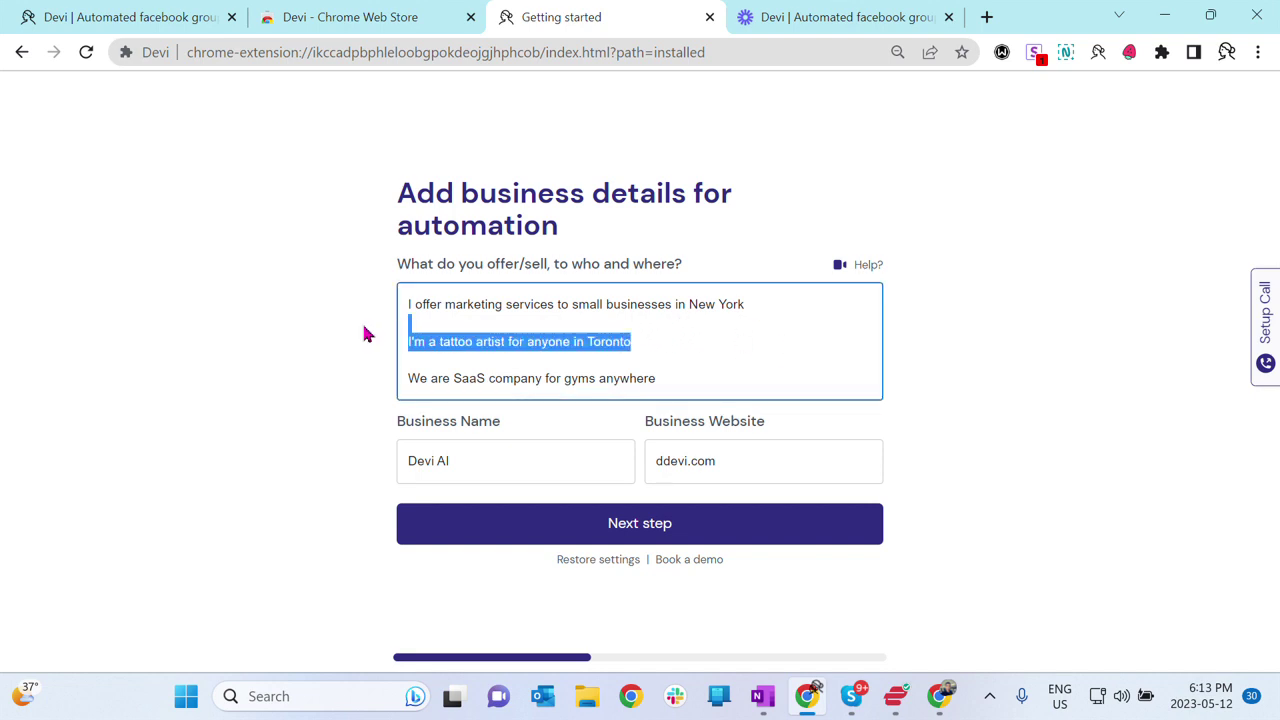
{"action": "left_click", "coordinate": [403, 371]}
- Keep business name Devi AI and website ddevi.com, and save the business details
{"action": "key", "text": "ctrl+a"}
{"action": "left_click", "coordinate": [591, 450]}
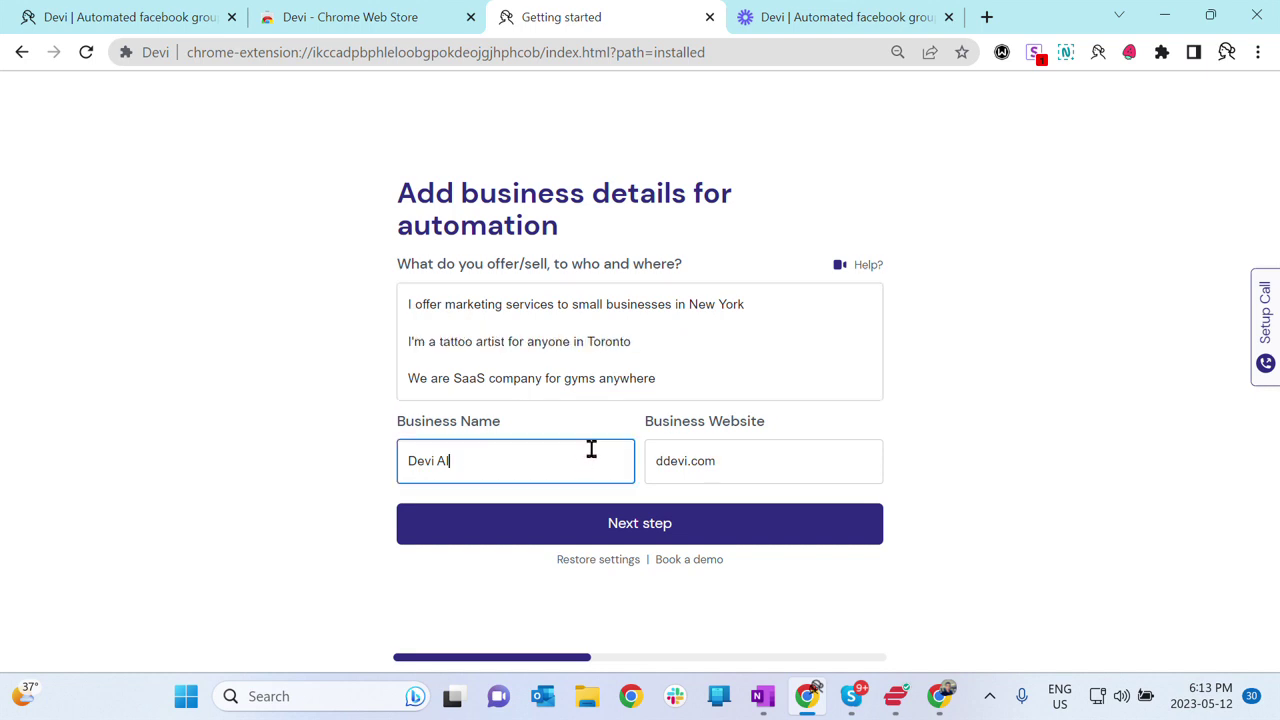
{"action": "triple_click", "coordinate": [766, 469]}
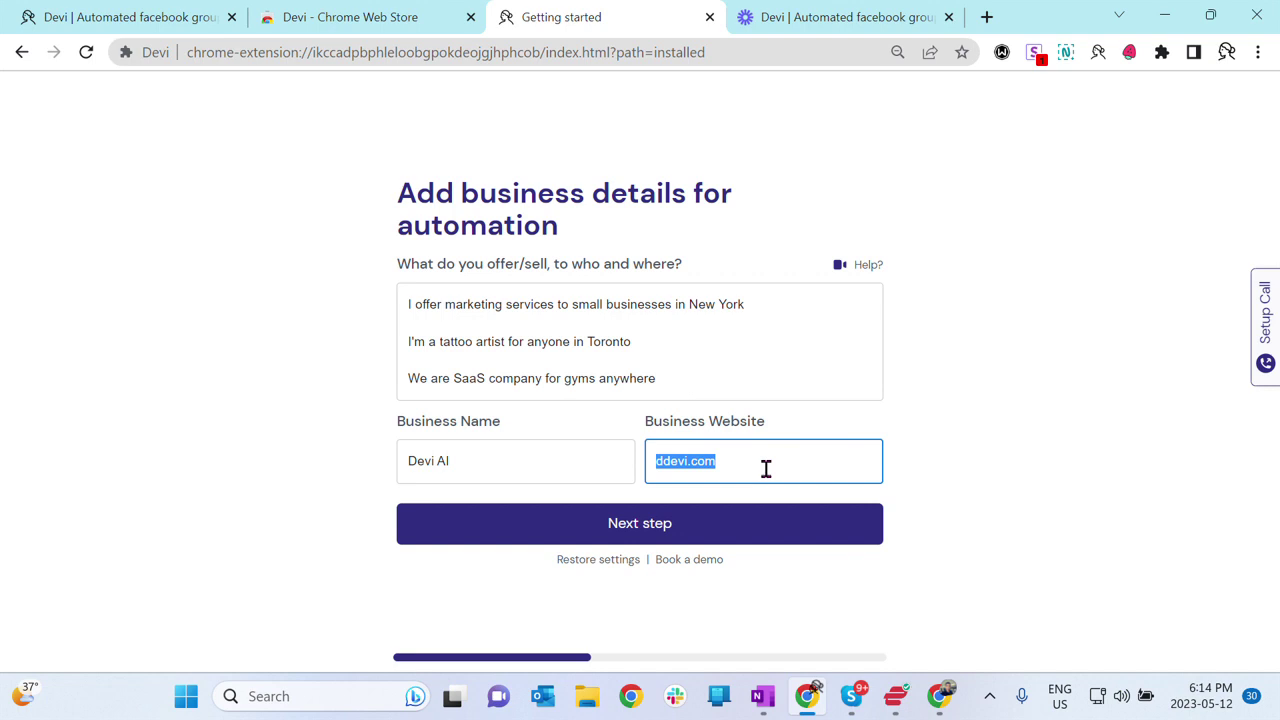
{"action": "left_click", "coordinate": [702, 536]}
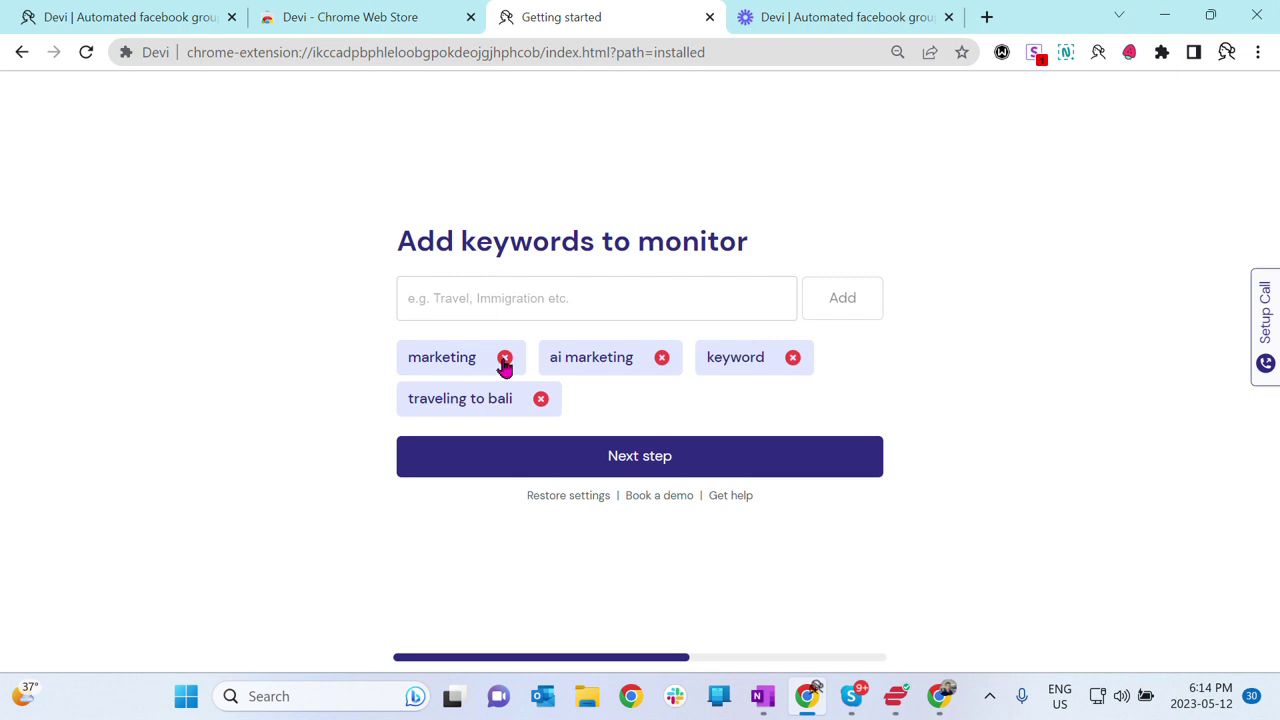
- Delete the 'keyword' chip and add Samsung from the suggested keywords
{"action": "left_click", "coordinate": [794, 360]}
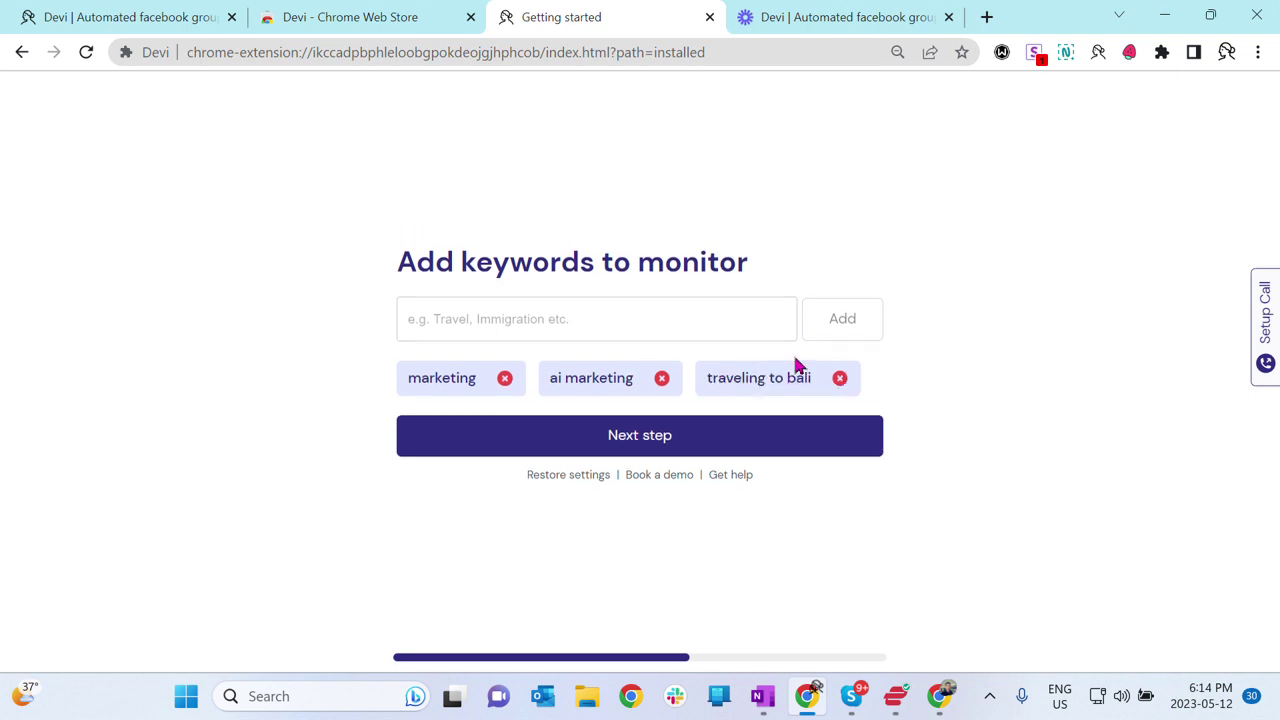
{"action": "left_click", "coordinate": [740, 320]}
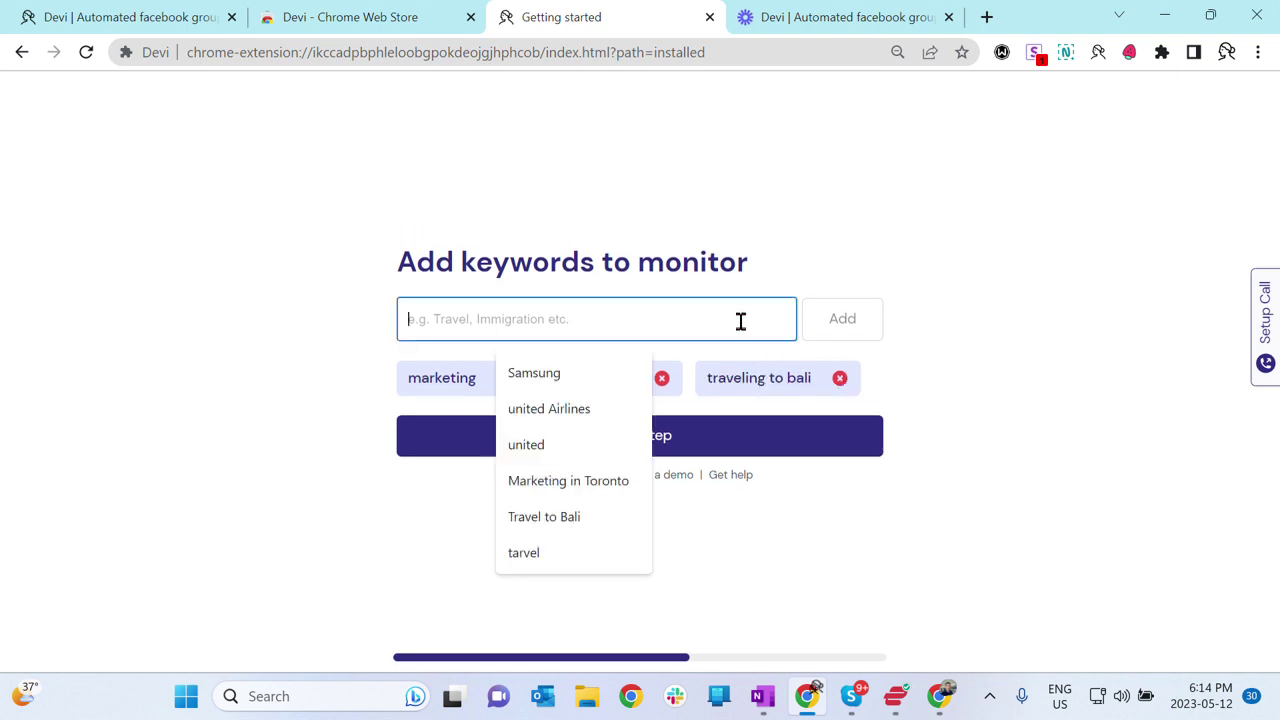
{"action": "left_click", "coordinate": [617, 371]}
{"action": "left_click", "coordinate": [824, 328]}
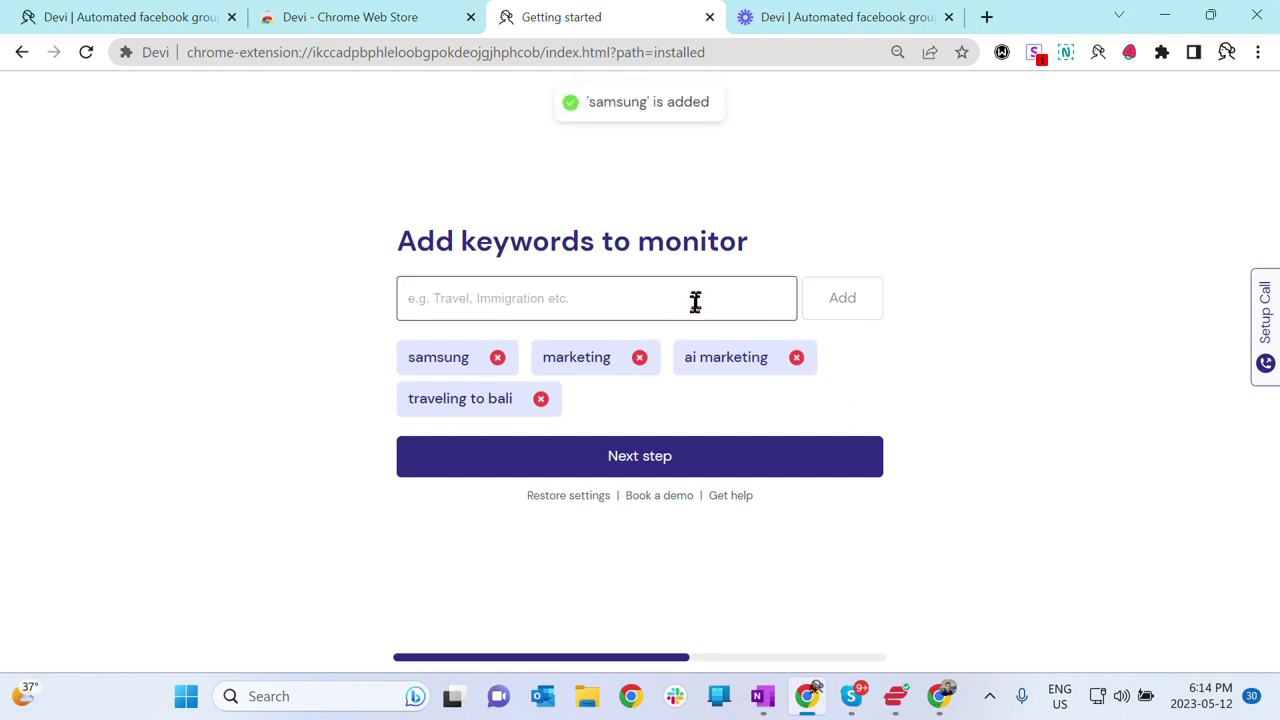
- Add Marketing in Toronto as a keyword and confirm the keyword list
{"action": "left_click", "coordinate": [696, 300]}
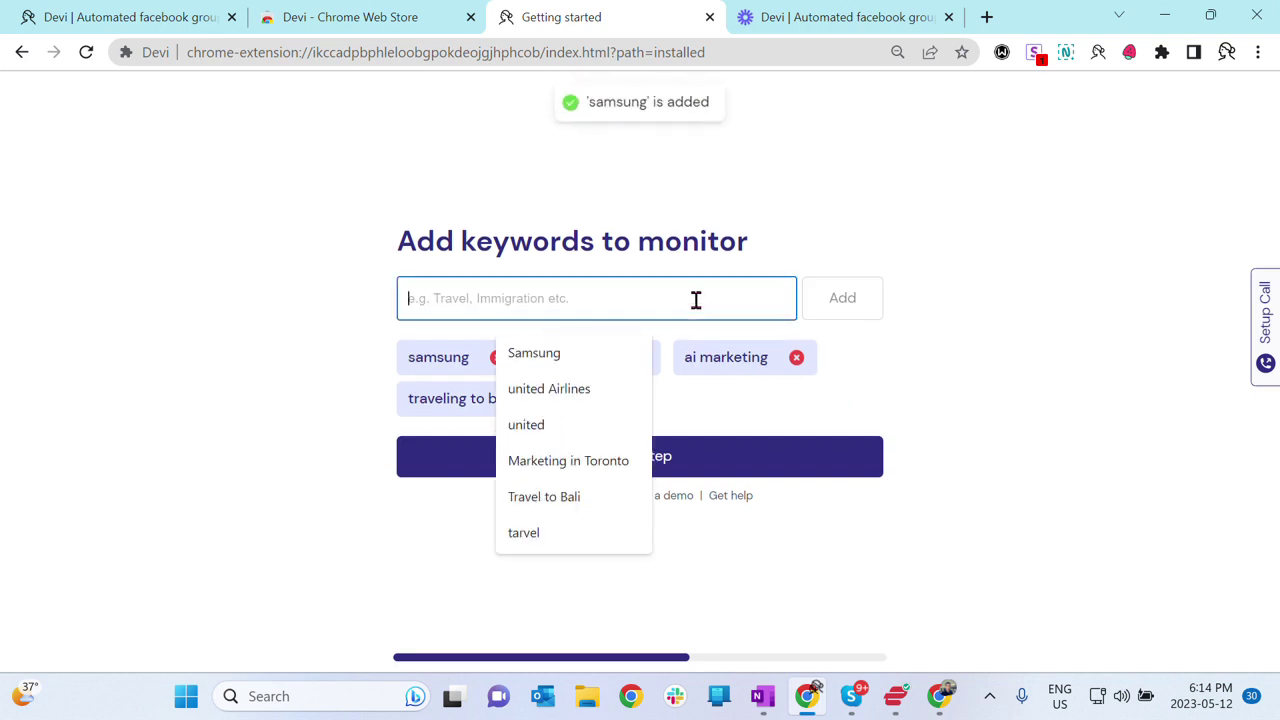
{"action": "left_click", "coordinate": [609, 459]}
{"action": "left_click", "coordinate": [845, 302]}
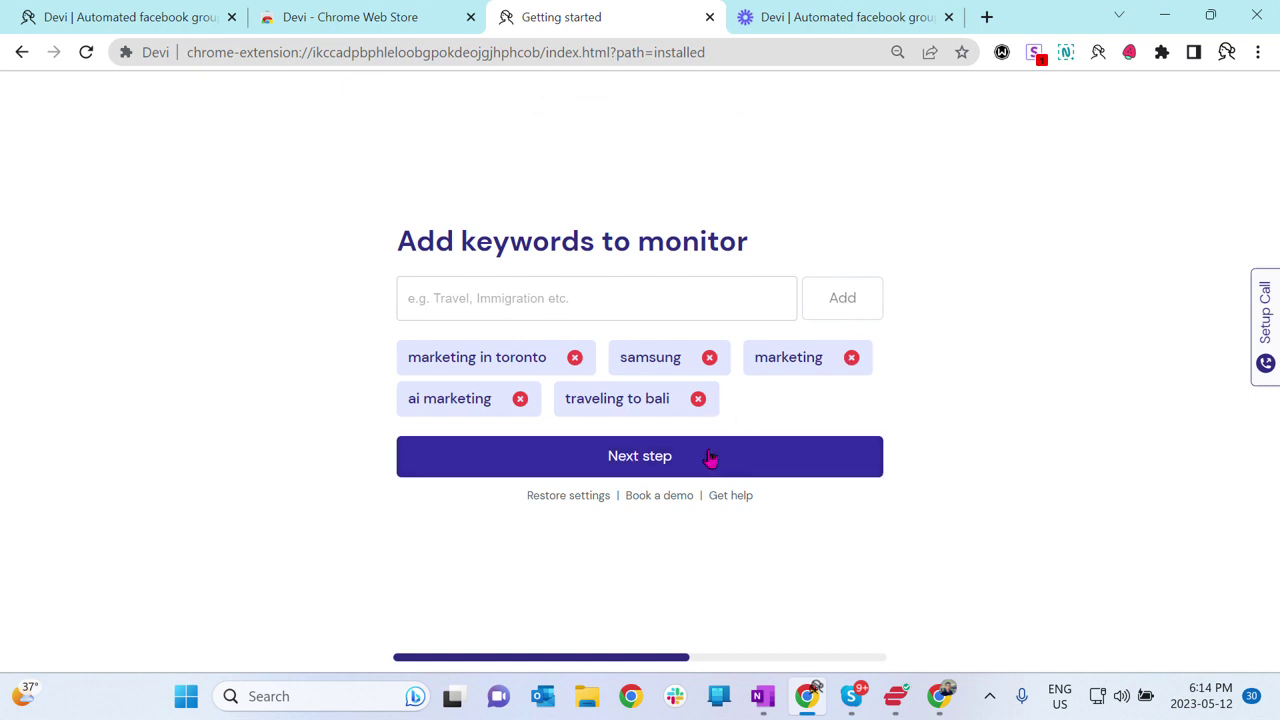
{"action": "left_click", "coordinate": [766, 471]}
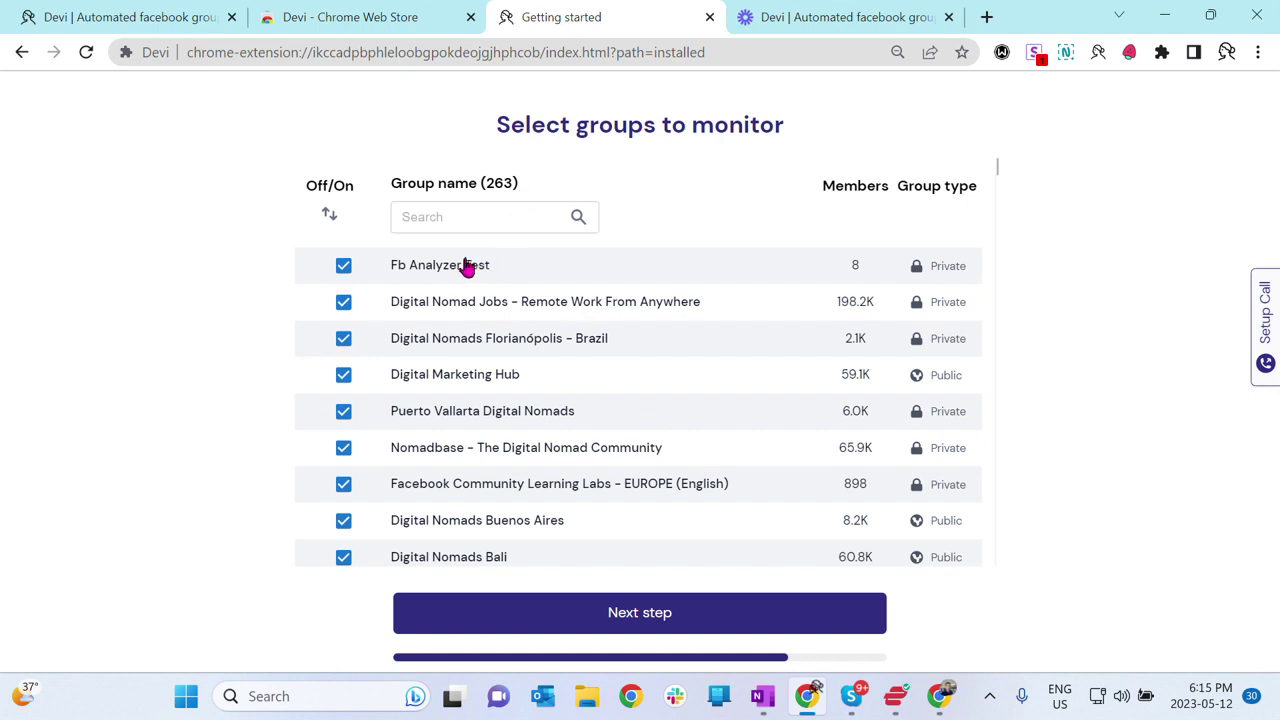
- Untick Fb Analyzer Test, review the digital nomad groups, and save the group selection
{"action": "left_click", "coordinate": [343, 267]}
{"action": "scroll", "coordinate": [440, 347], "scroll_direction": "down", "scroll_amount": 1}
{"action": "scroll", "coordinate": [443, 350], "scroll_direction": "down", "scroll_amount": 1}
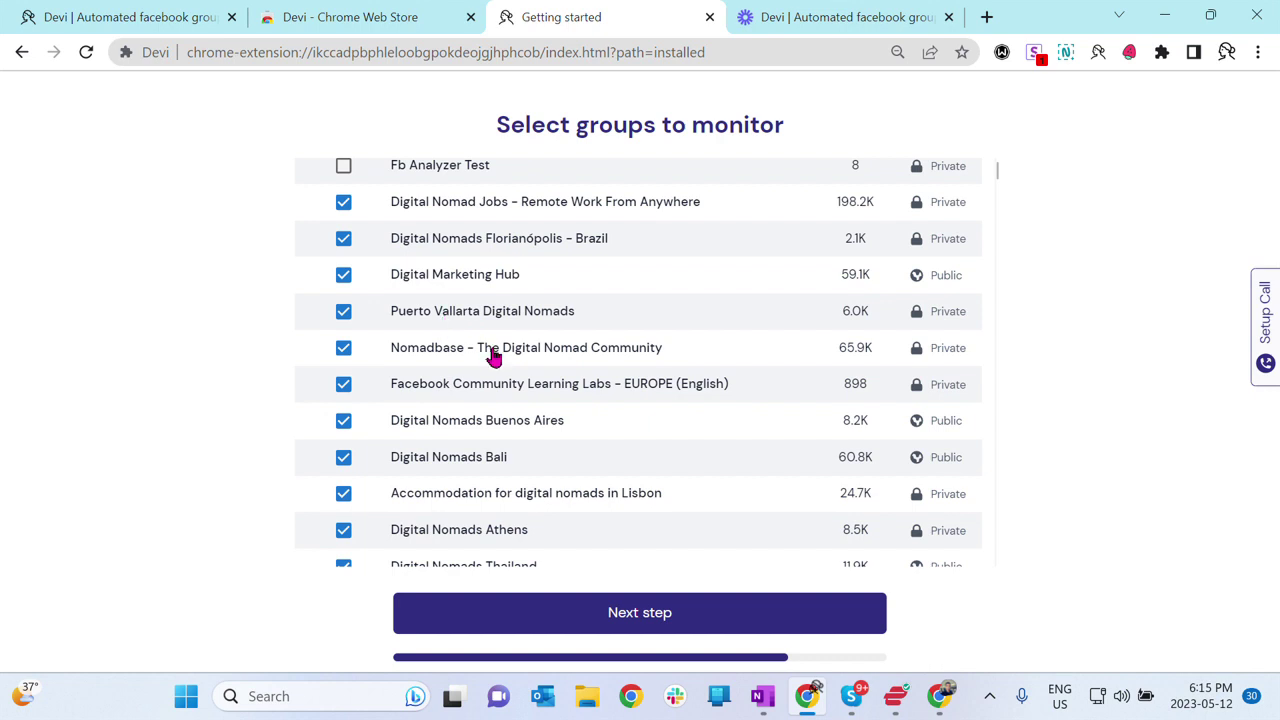
{"action": "scroll", "coordinate": [646, 409], "scroll_direction": "down", "scroll_amount": 2}
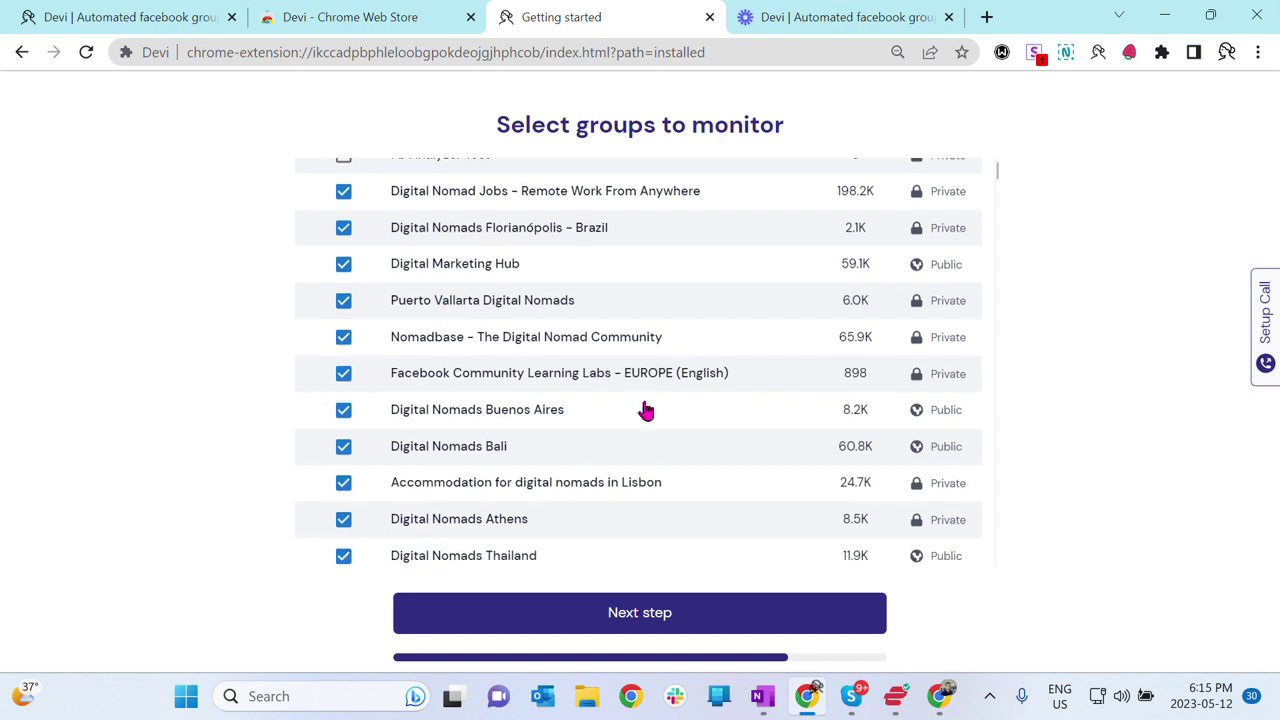
{"action": "scroll", "coordinate": [645, 410], "scroll_direction": "up", "scroll_amount": 3}
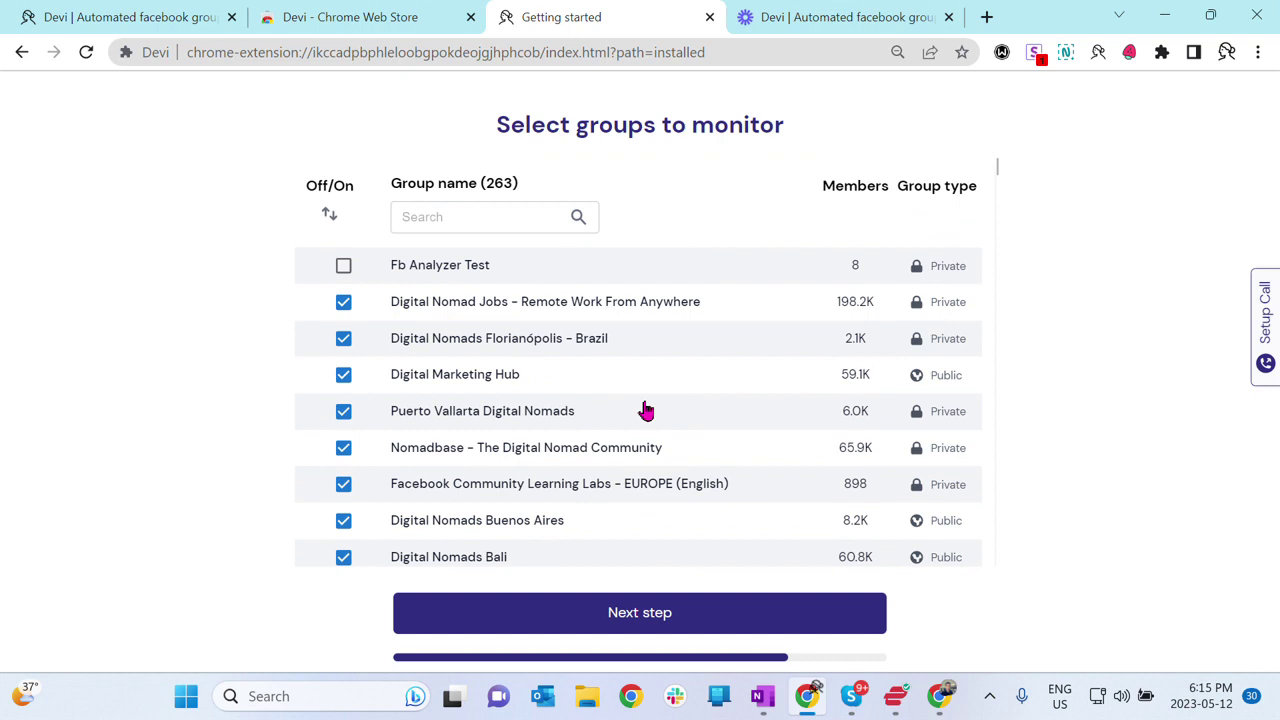
{"action": "left_click", "coordinate": [580, 621]}
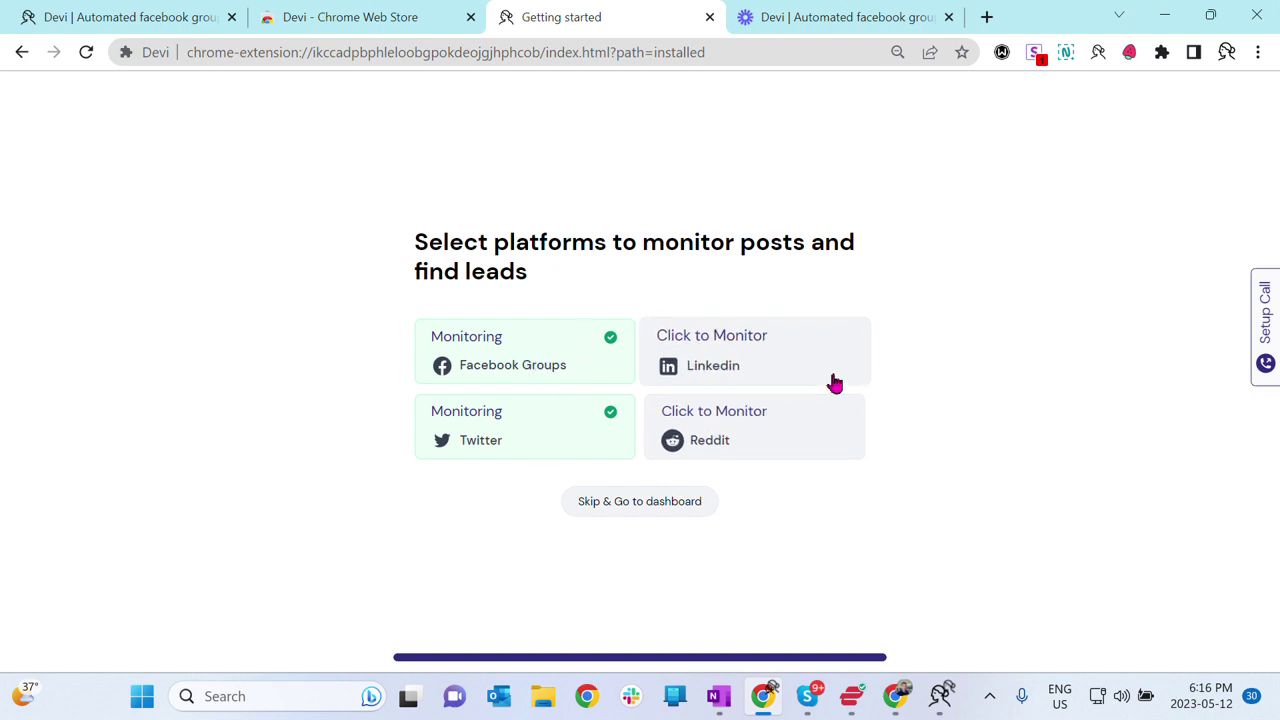
- Add LinkedIn and Reddit as monitored platforms to finish setup
{"action": "left_click", "coordinate": [805, 361]}
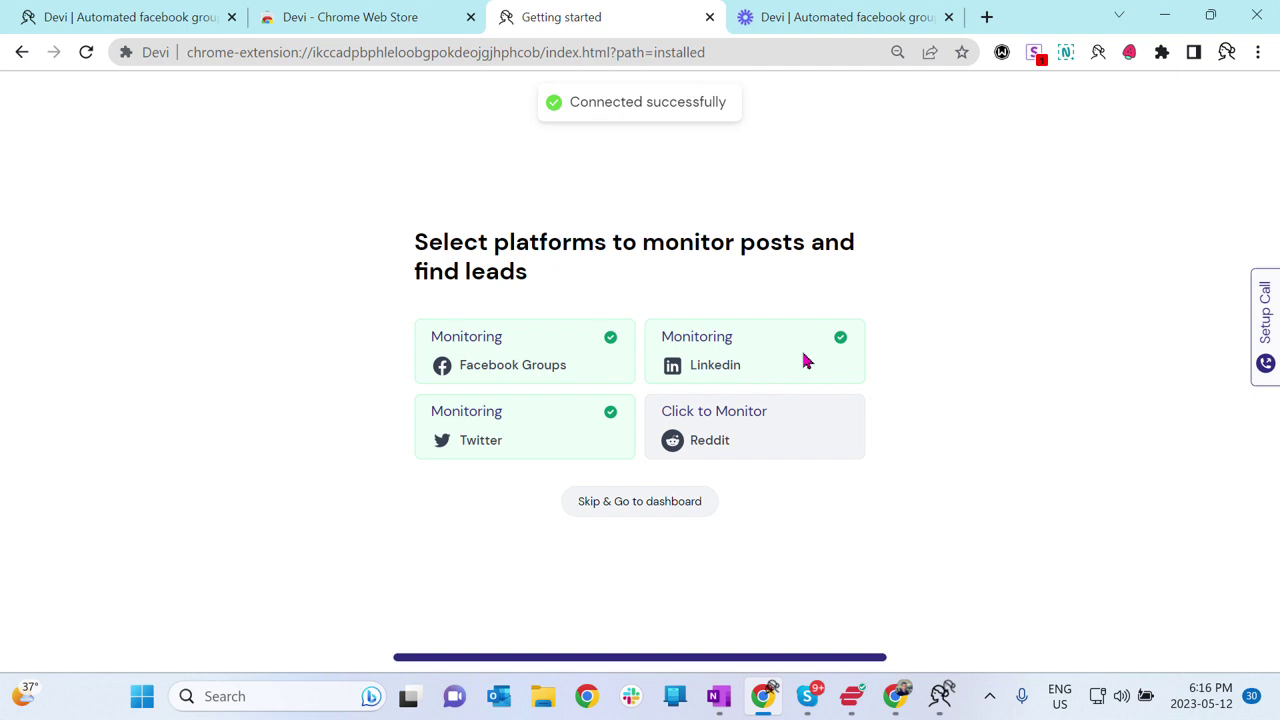
{"action": "left_click", "coordinate": [803, 445]}
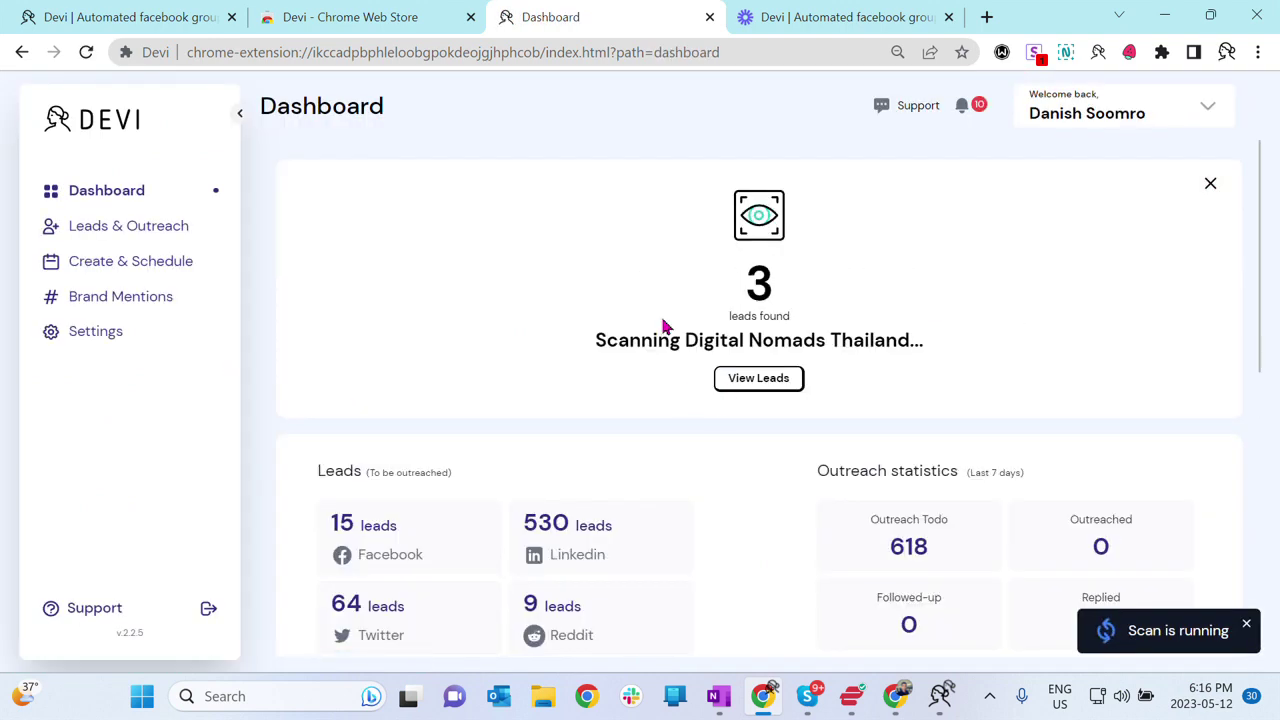
- Review the dashboard's scan summary, then go to Leads & Outreach
{"action": "scroll", "coordinate": [665, 325], "scroll_direction": "down", "scroll_amount": 2}
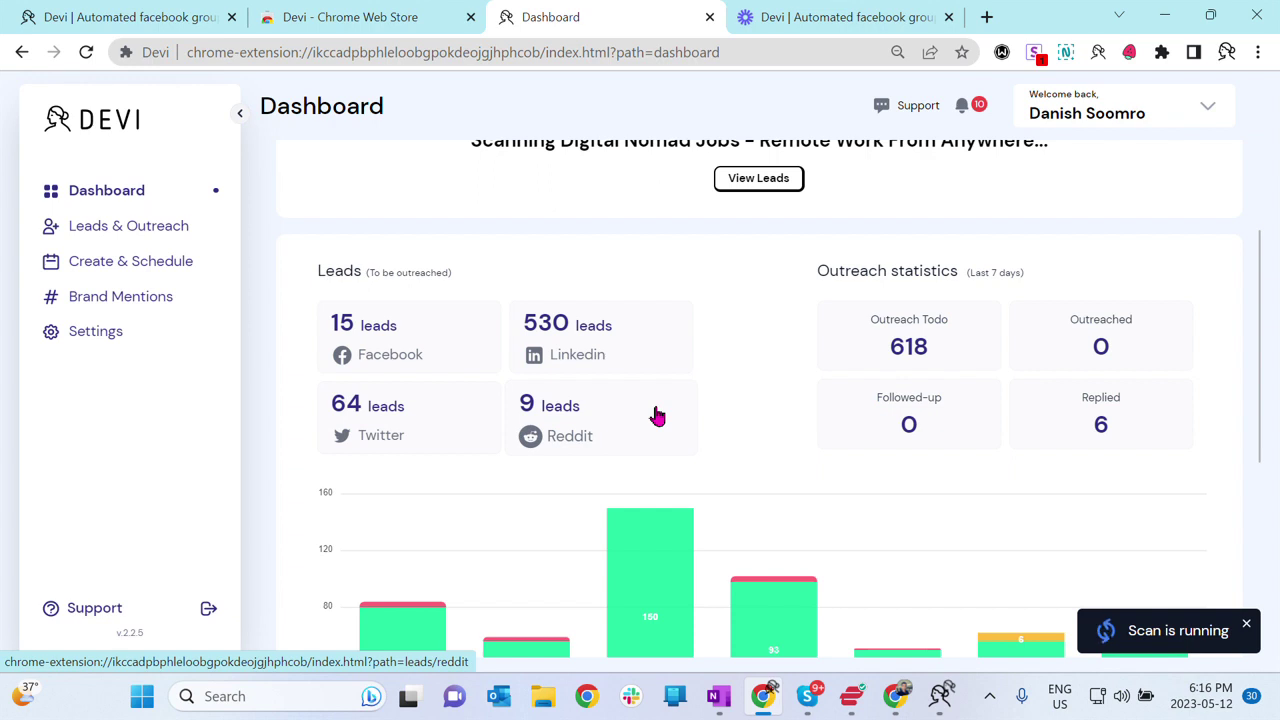
{"action": "scroll", "coordinate": [657, 415], "scroll_direction": "up", "scroll_amount": 2}
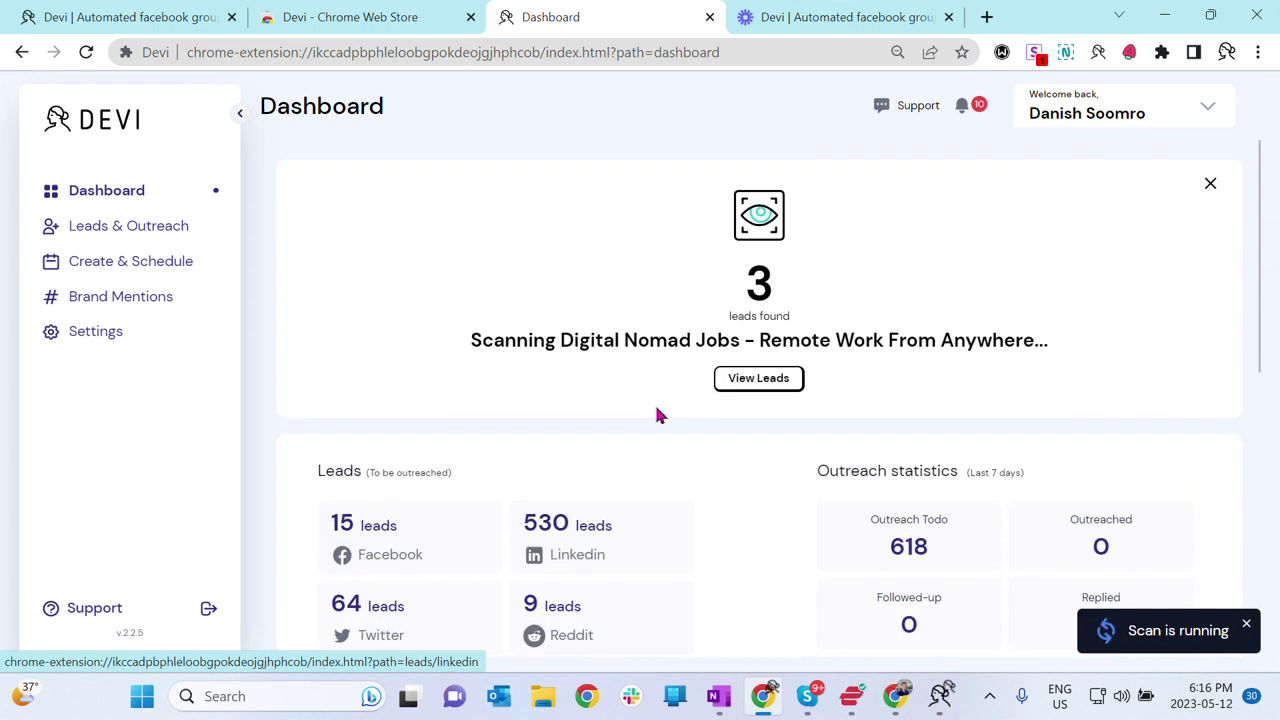
{"action": "scroll", "coordinate": [640, 425], "scroll_direction": "down", "scroll_amount": 1}
{"action": "scroll", "coordinate": [731, 457], "scroll_direction": "up", "scroll_amount": 1}
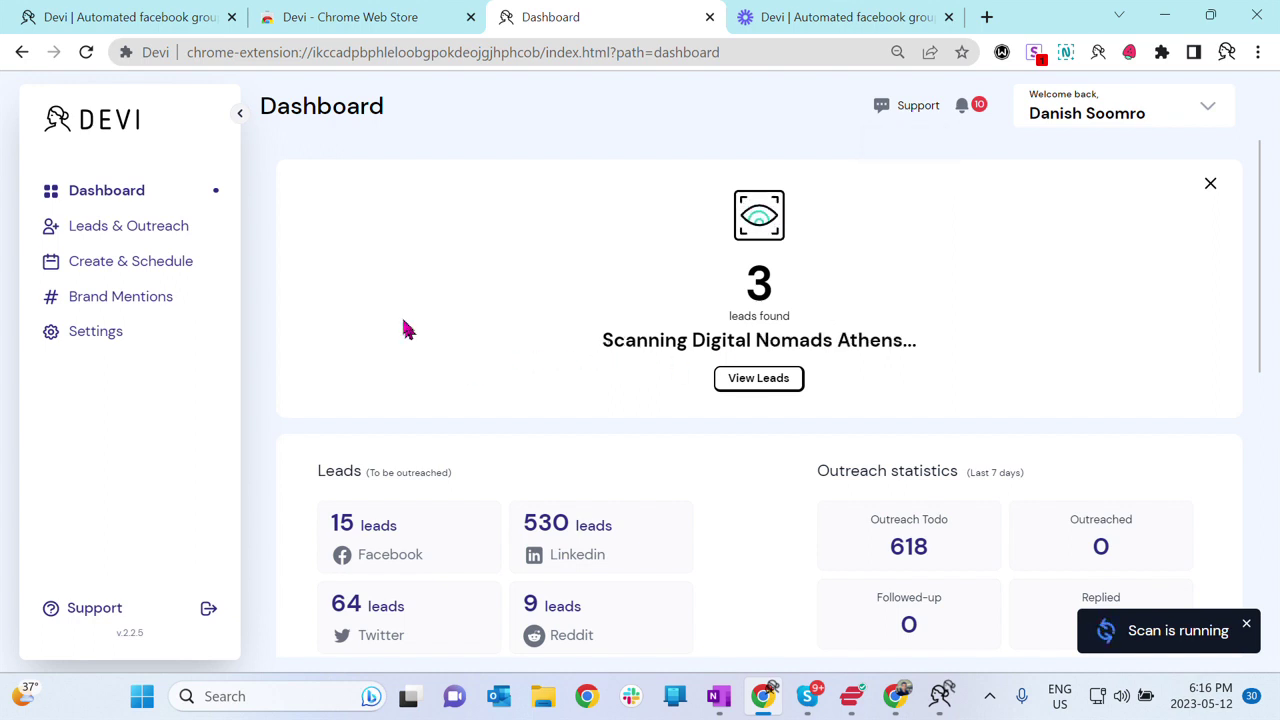
{"action": "left_click", "coordinate": [100, 233]}
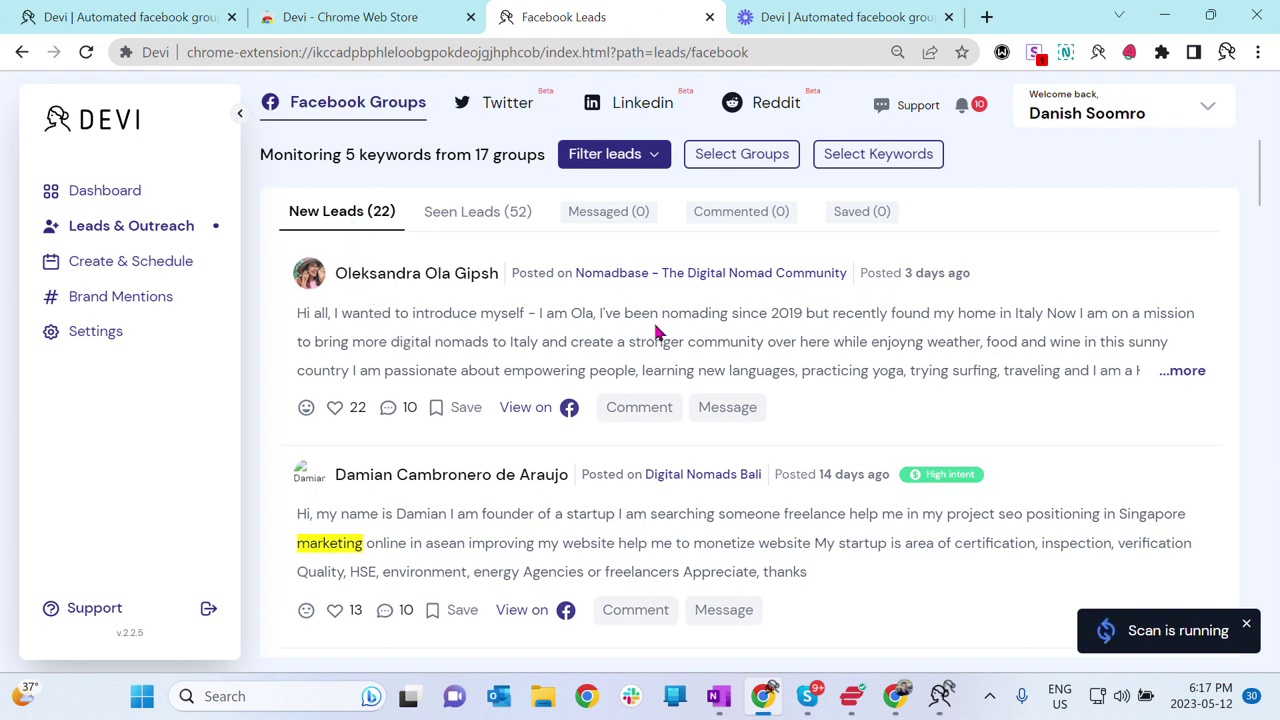
- Filter the Facebook leads to show only the marketing keyword
{"action": "scroll", "coordinate": [557, 375], "scroll_direction": "down", "scroll_amount": 10}
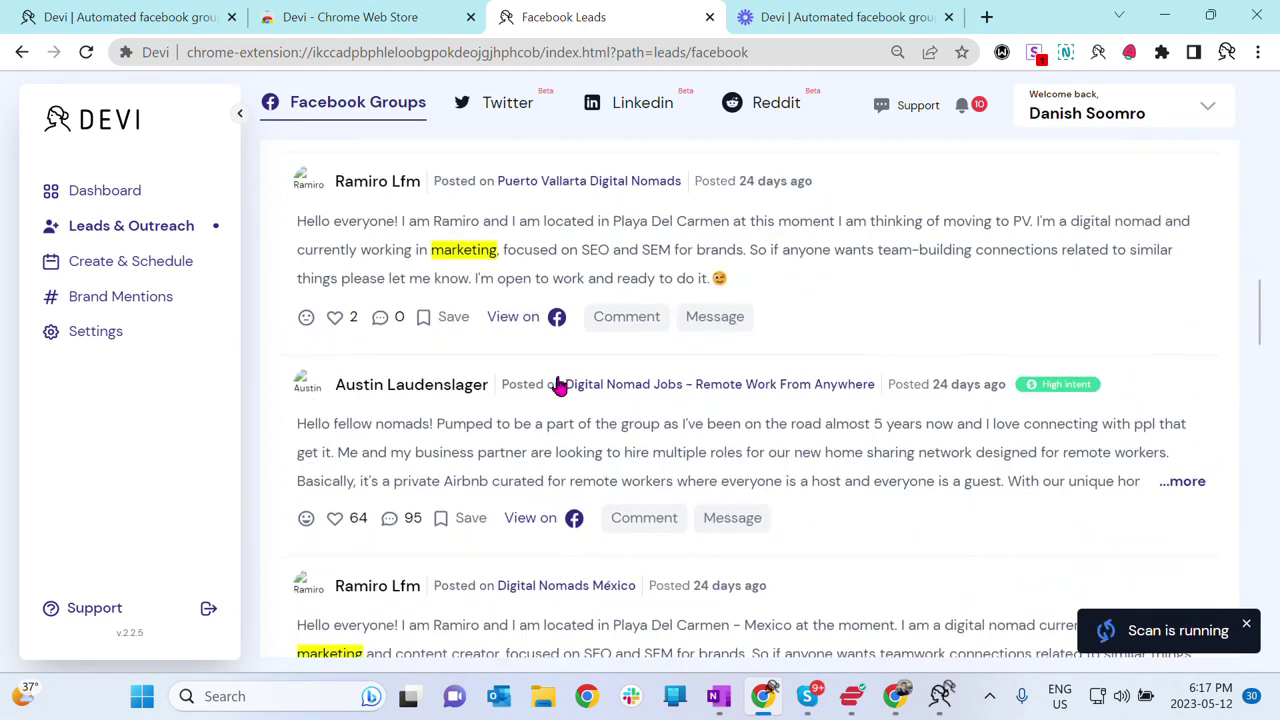
{"action": "scroll", "coordinate": [557, 380], "scroll_direction": "down", "scroll_amount": 5}
{"action": "scroll", "coordinate": [557, 375], "scroll_direction": "up", "scroll_amount": 15}
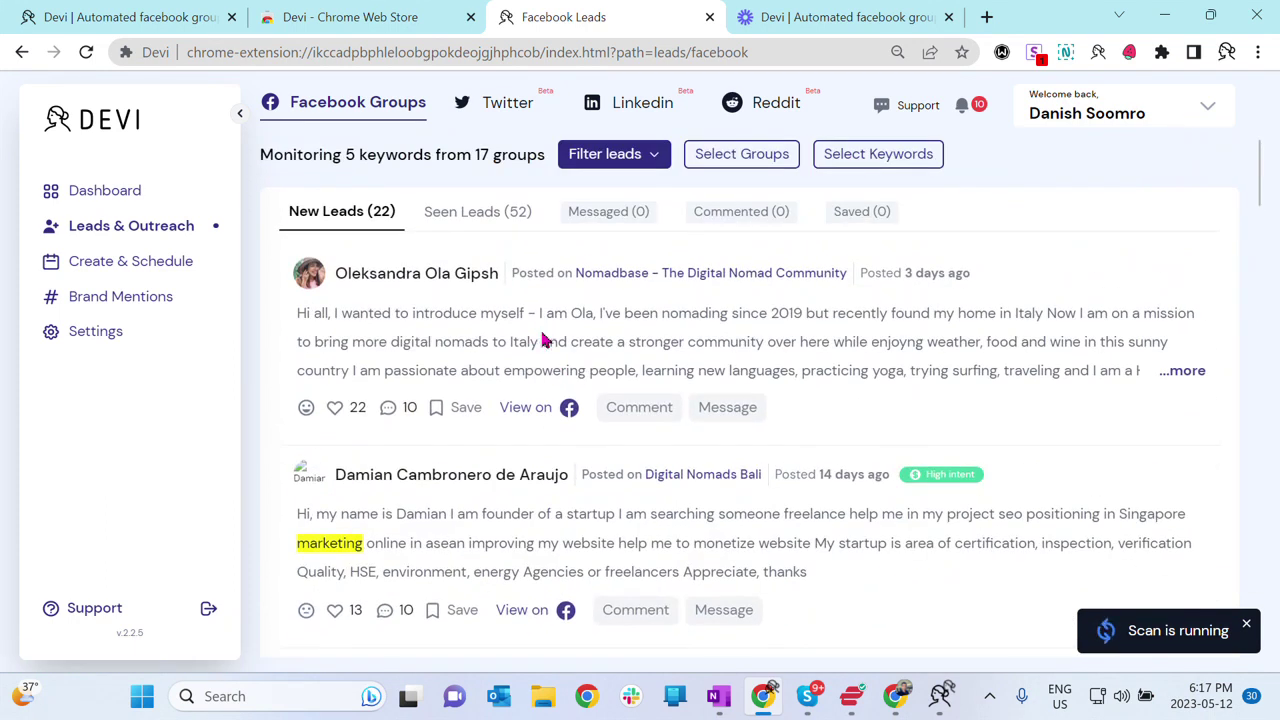
{"action": "left_click", "coordinate": [658, 158]}
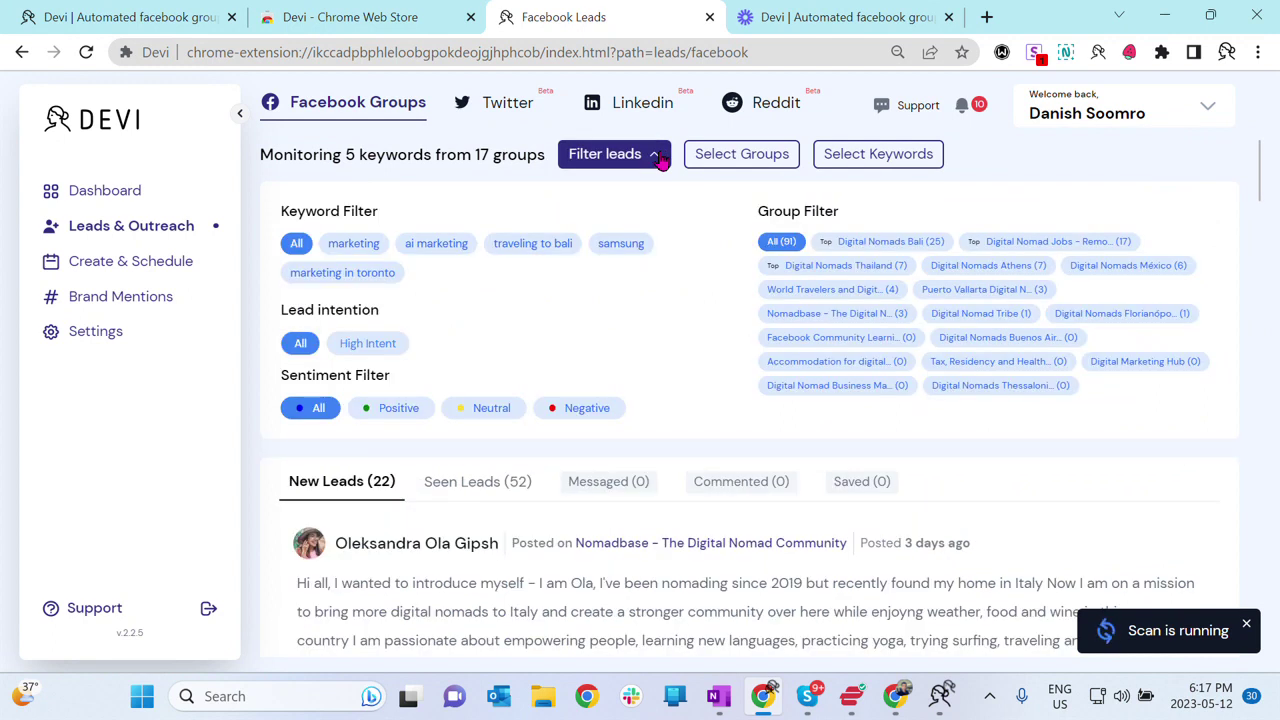
{"action": "left_click", "coordinate": [378, 248]}
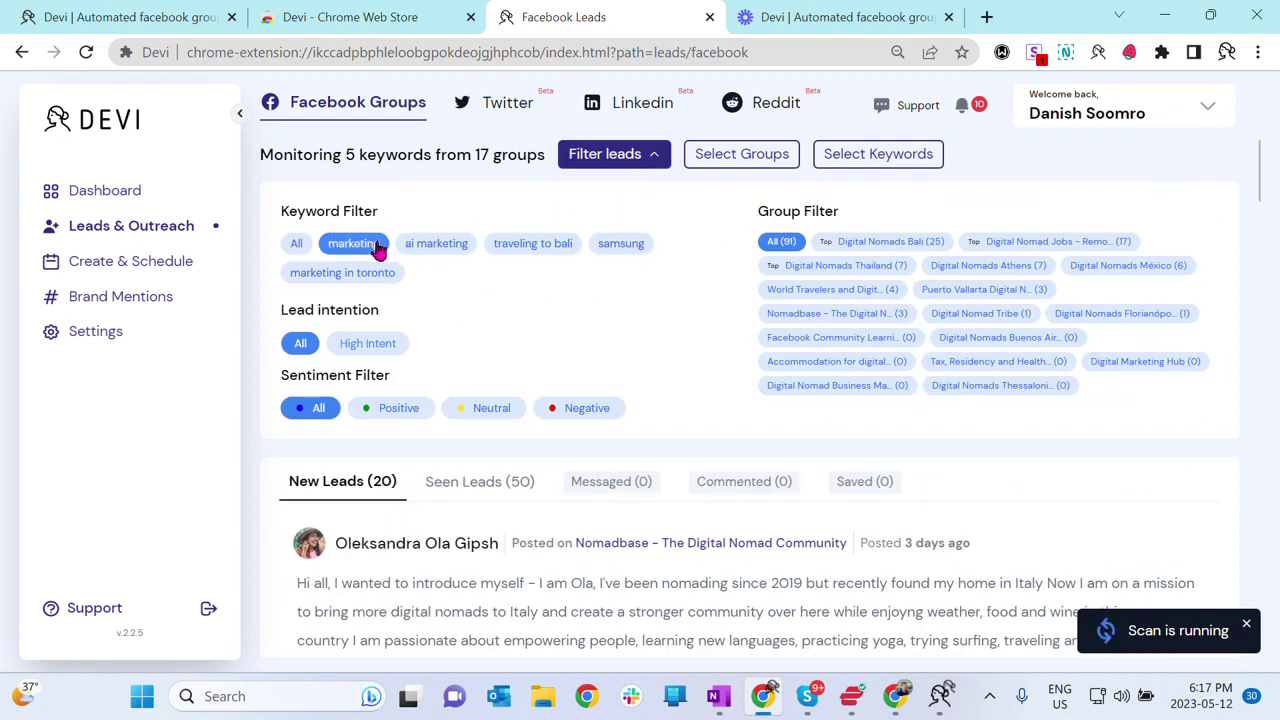
{"action": "left_click", "coordinate": [654, 162]}
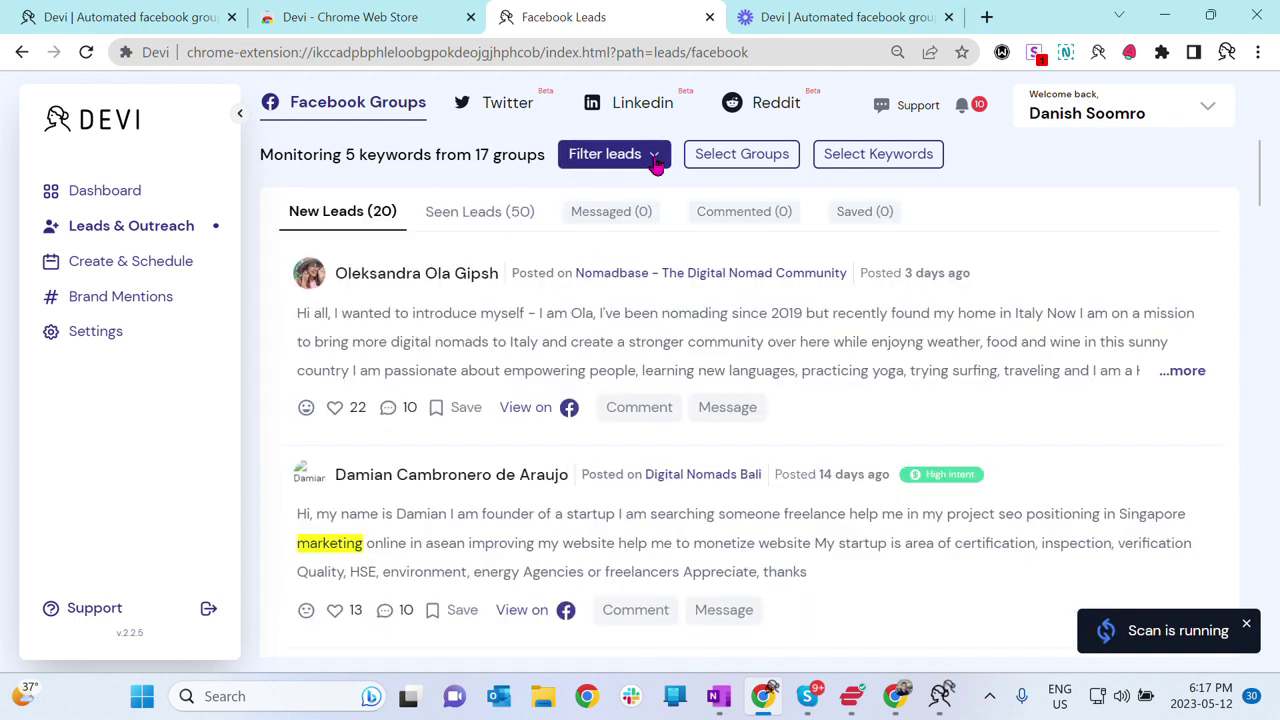
- Add ai marketing to the filter, reset it to All keywords, and open Twitter leads
{"action": "scroll", "coordinate": [518, 370], "scroll_direction": "down", "scroll_amount": 1}
{"action": "scroll", "coordinate": [518, 368], "scroll_direction": "down", "scroll_amount": 3}
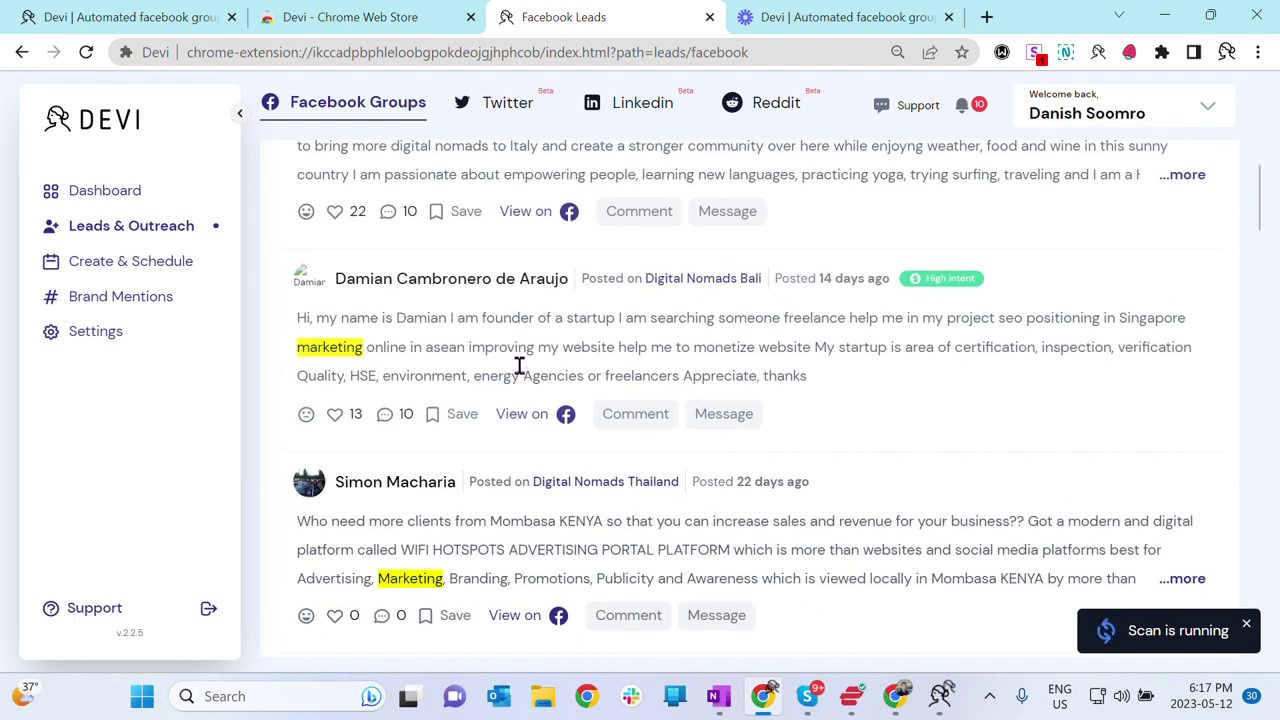
{"action": "scroll", "coordinate": [517, 363], "scroll_direction": "up", "scroll_amount": 4}
{"action": "left_click", "coordinate": [645, 161]}
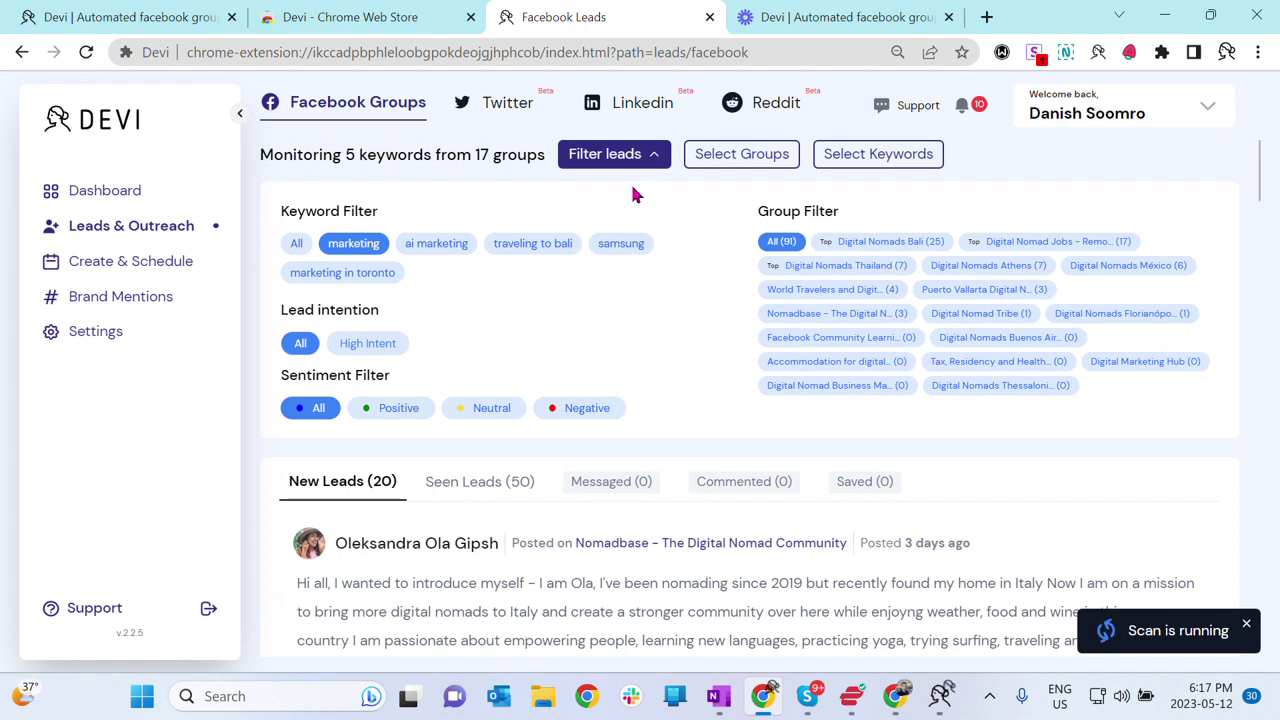
{"action": "left_click", "coordinate": [452, 250]}
{"action": "left_click", "coordinate": [300, 249]}
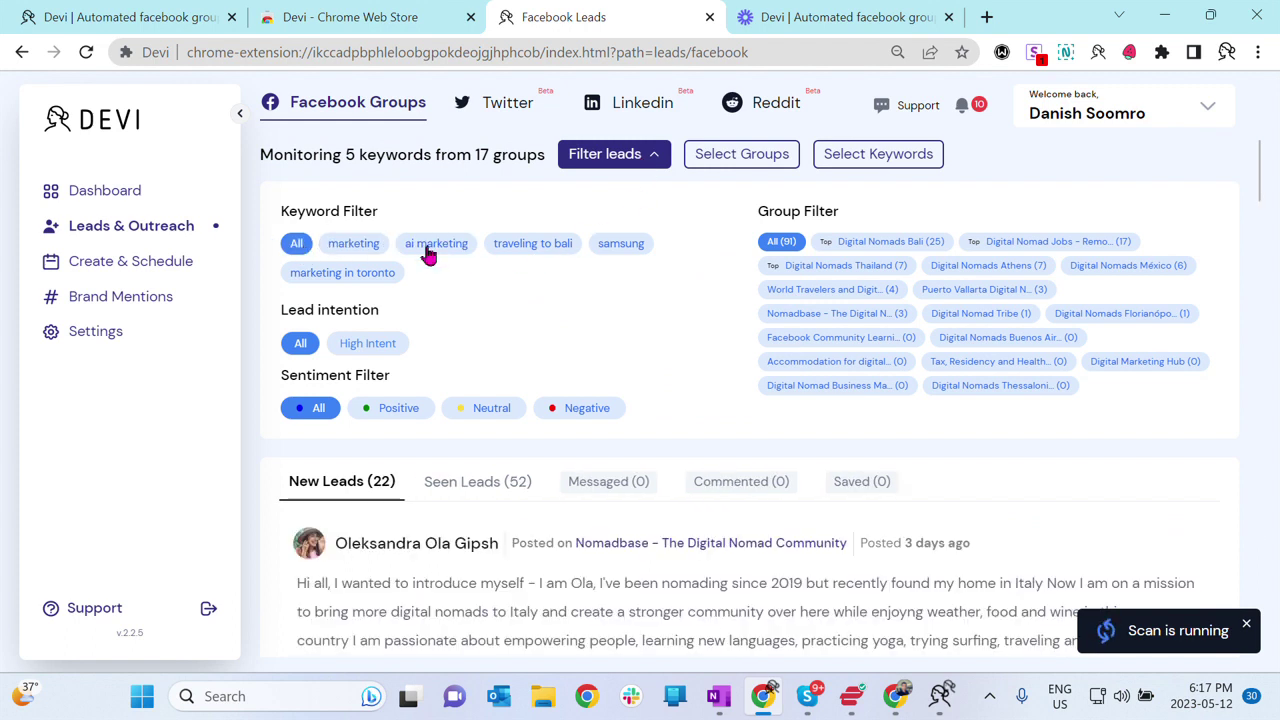
{"action": "left_click", "coordinate": [652, 160]}
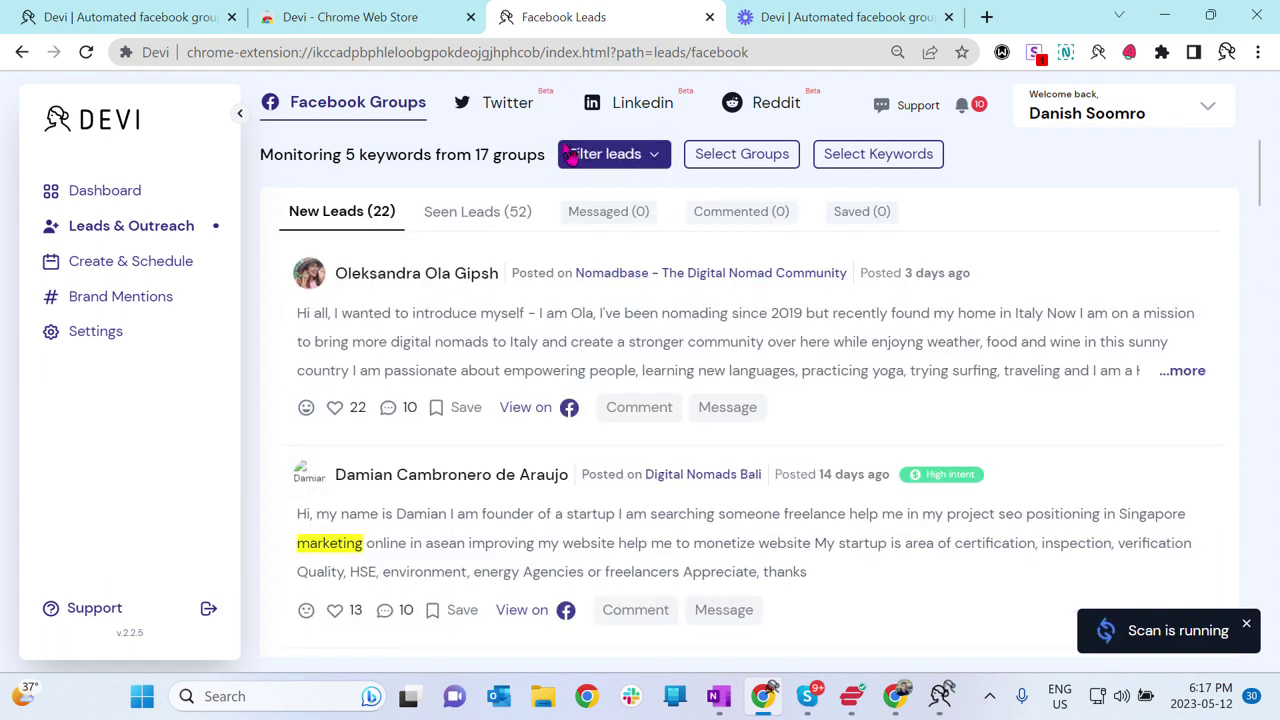
{"action": "left_click", "coordinate": [536, 108]}
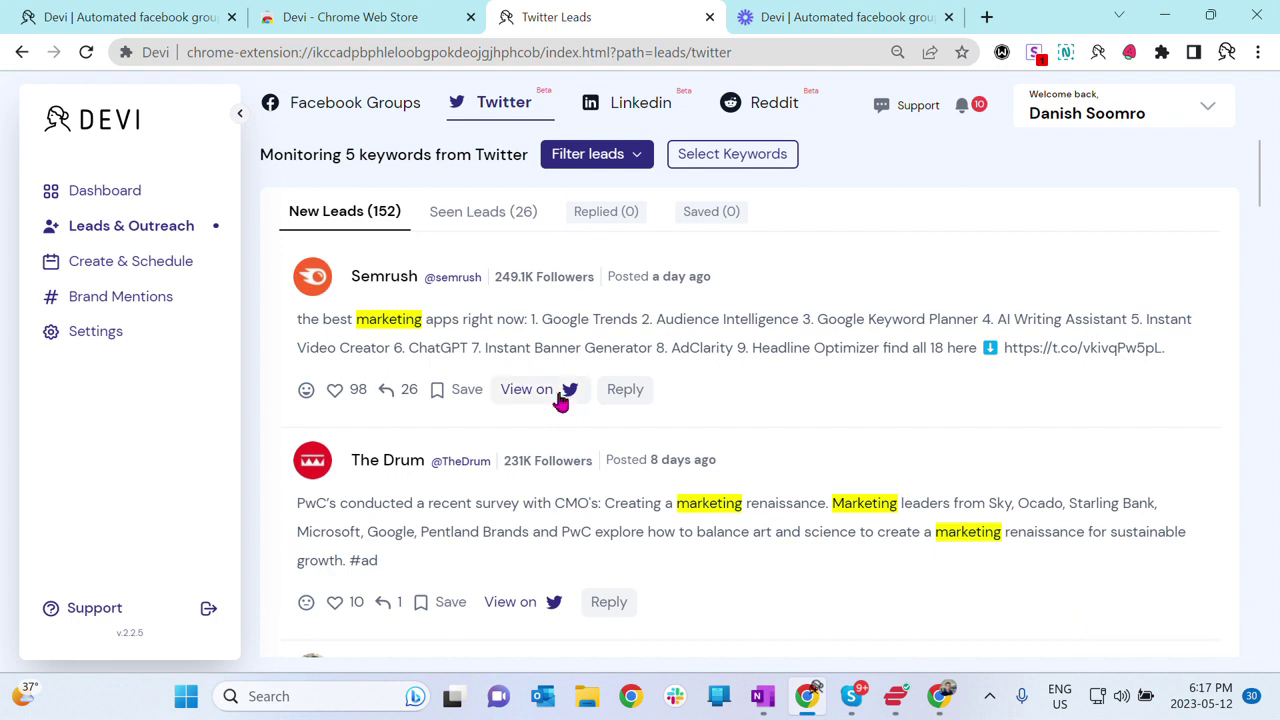
- Scroll through the Twitter tweet leads, then return to the Facebook Groups feed
{"action": "scroll", "coordinate": [561, 400], "scroll_direction": "down", "scroll_amount": 2}
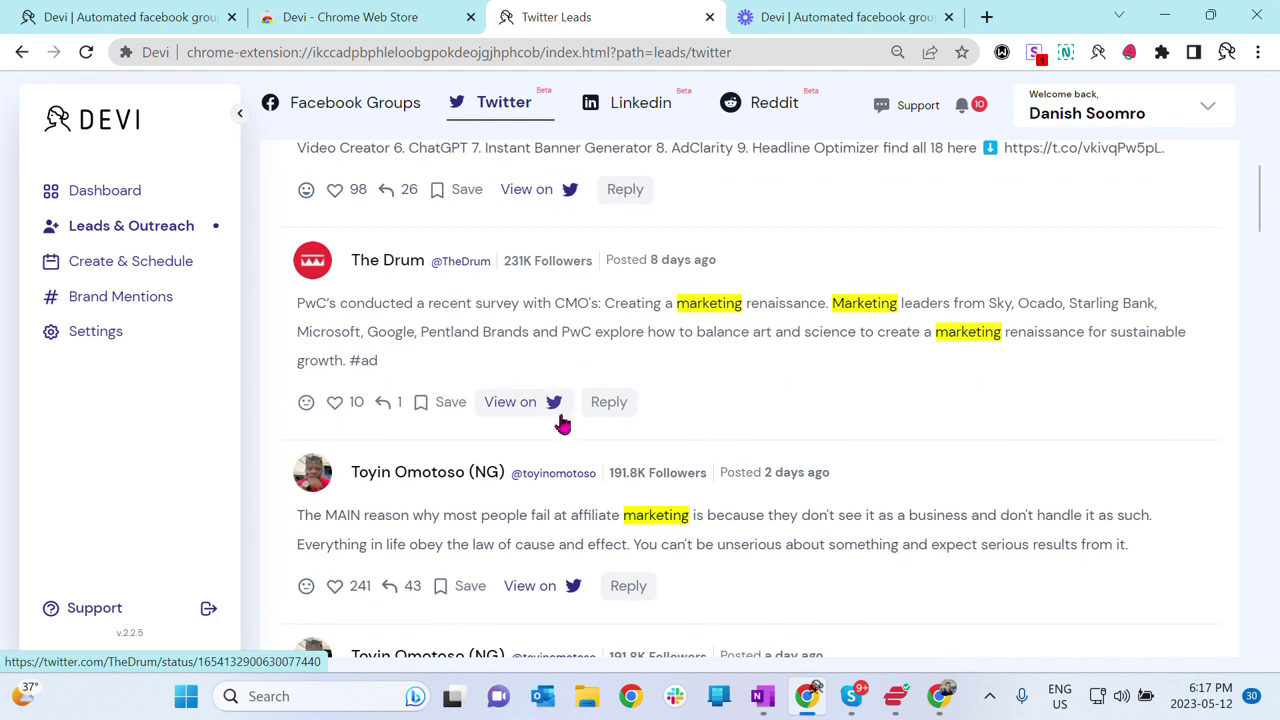
{"action": "scroll", "coordinate": [669, 371], "scroll_direction": "down", "scroll_amount": 2}
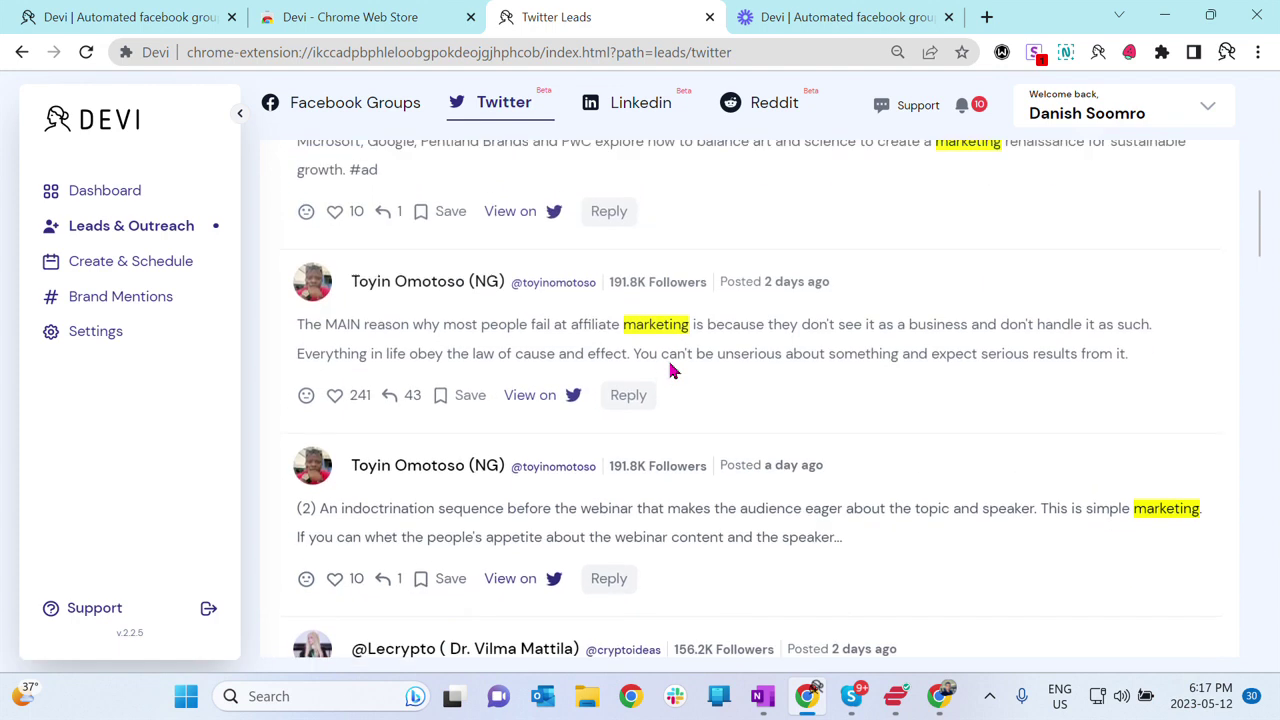
{"action": "scroll", "coordinate": [671, 369], "scroll_direction": "up", "scroll_amount": 4}
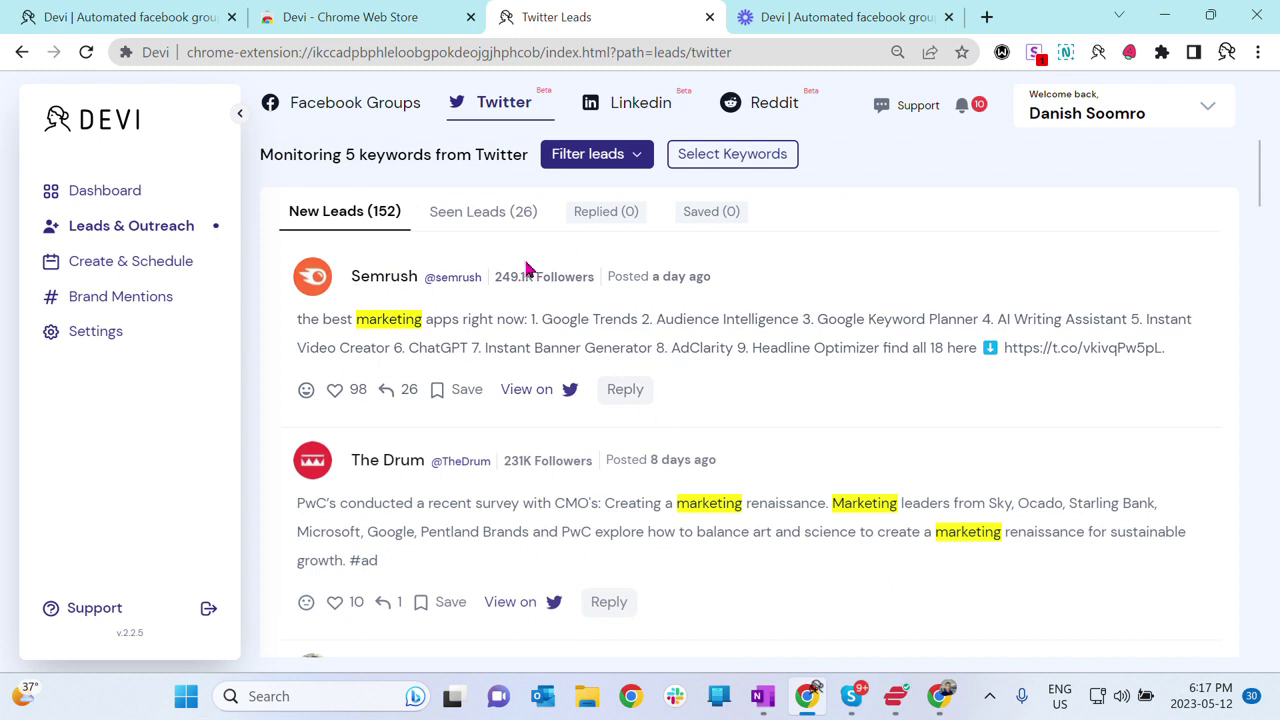
{"action": "left_click", "coordinate": [363, 112]}
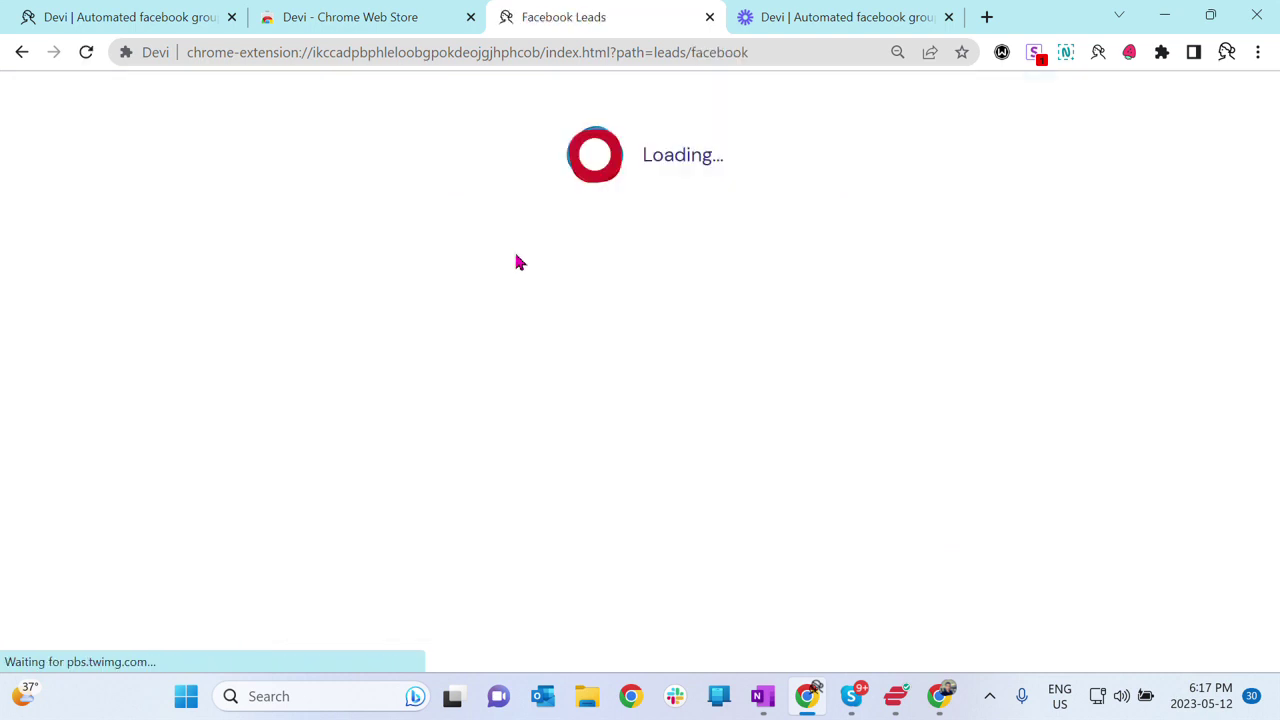